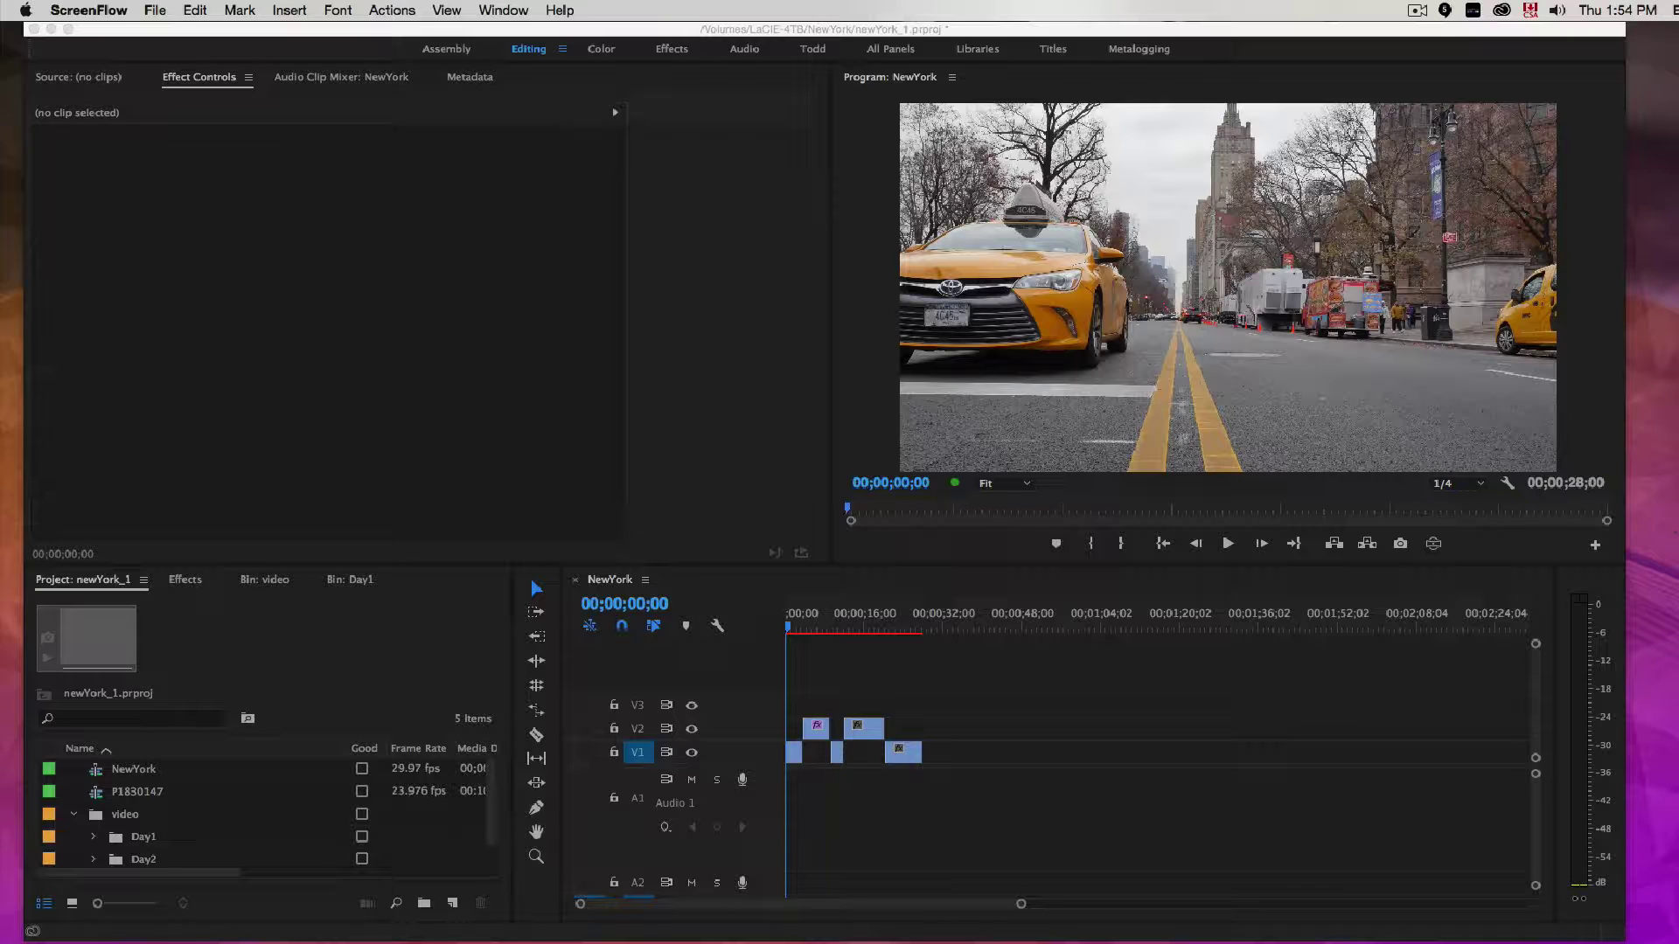
Step: Switch to Chrome, showing the AudioJungle page for 'This Is How You Advertise!'
key("super+Tab")
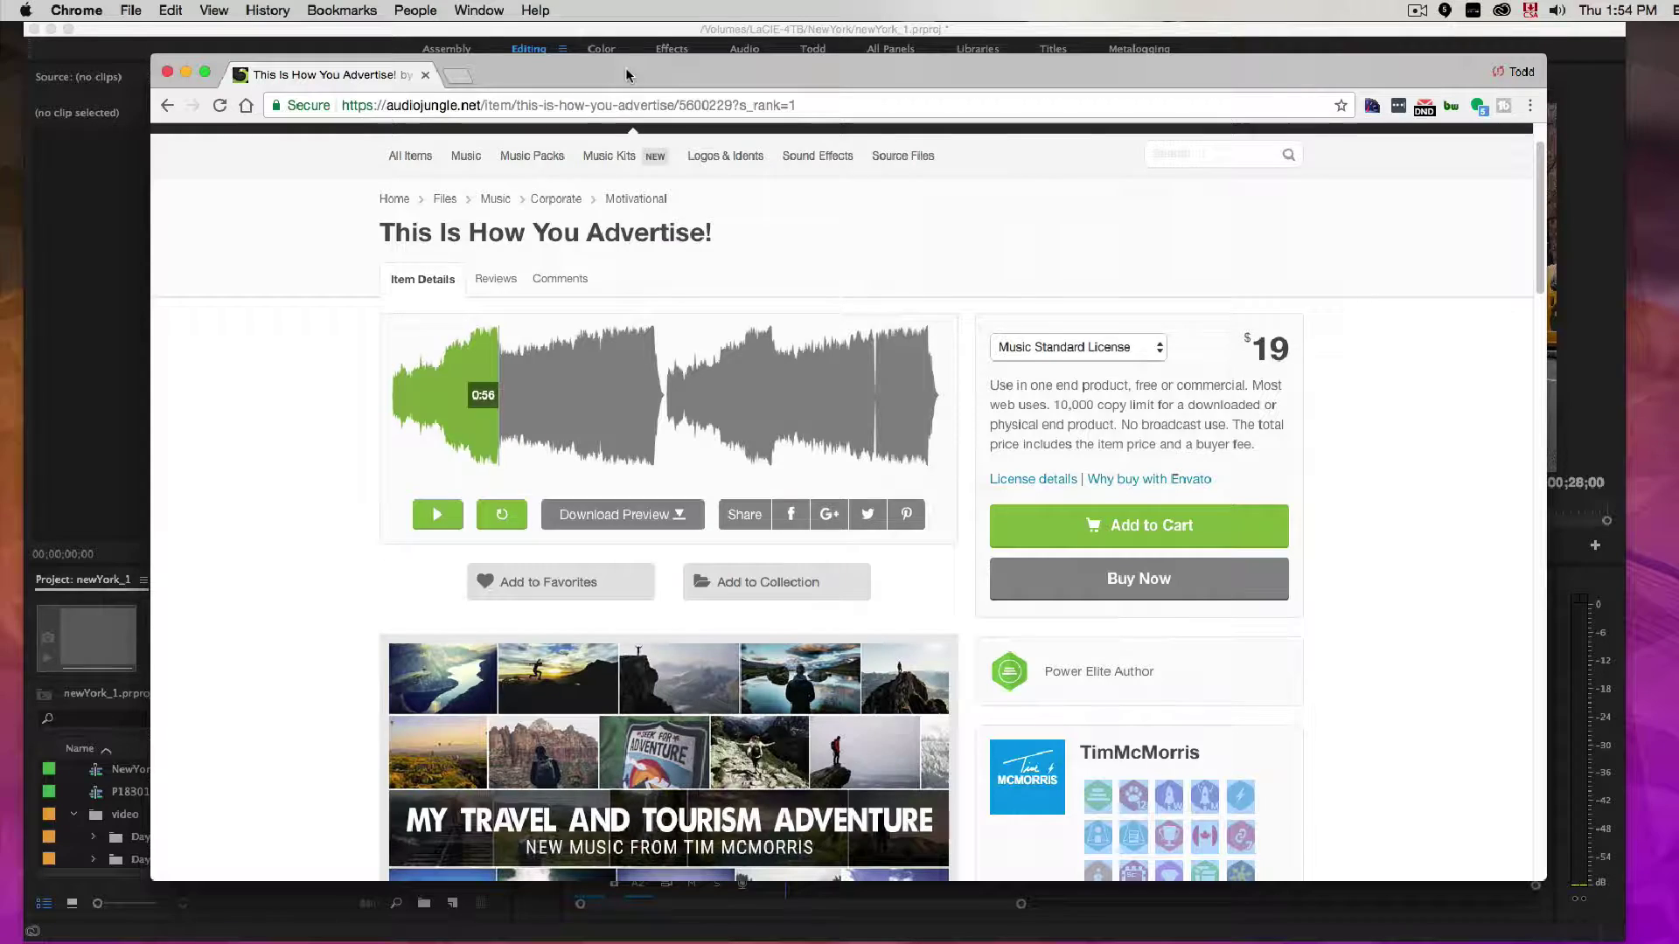
Step: Hide Chrome so the Premiere NewYork project is visible again
key("super+m")
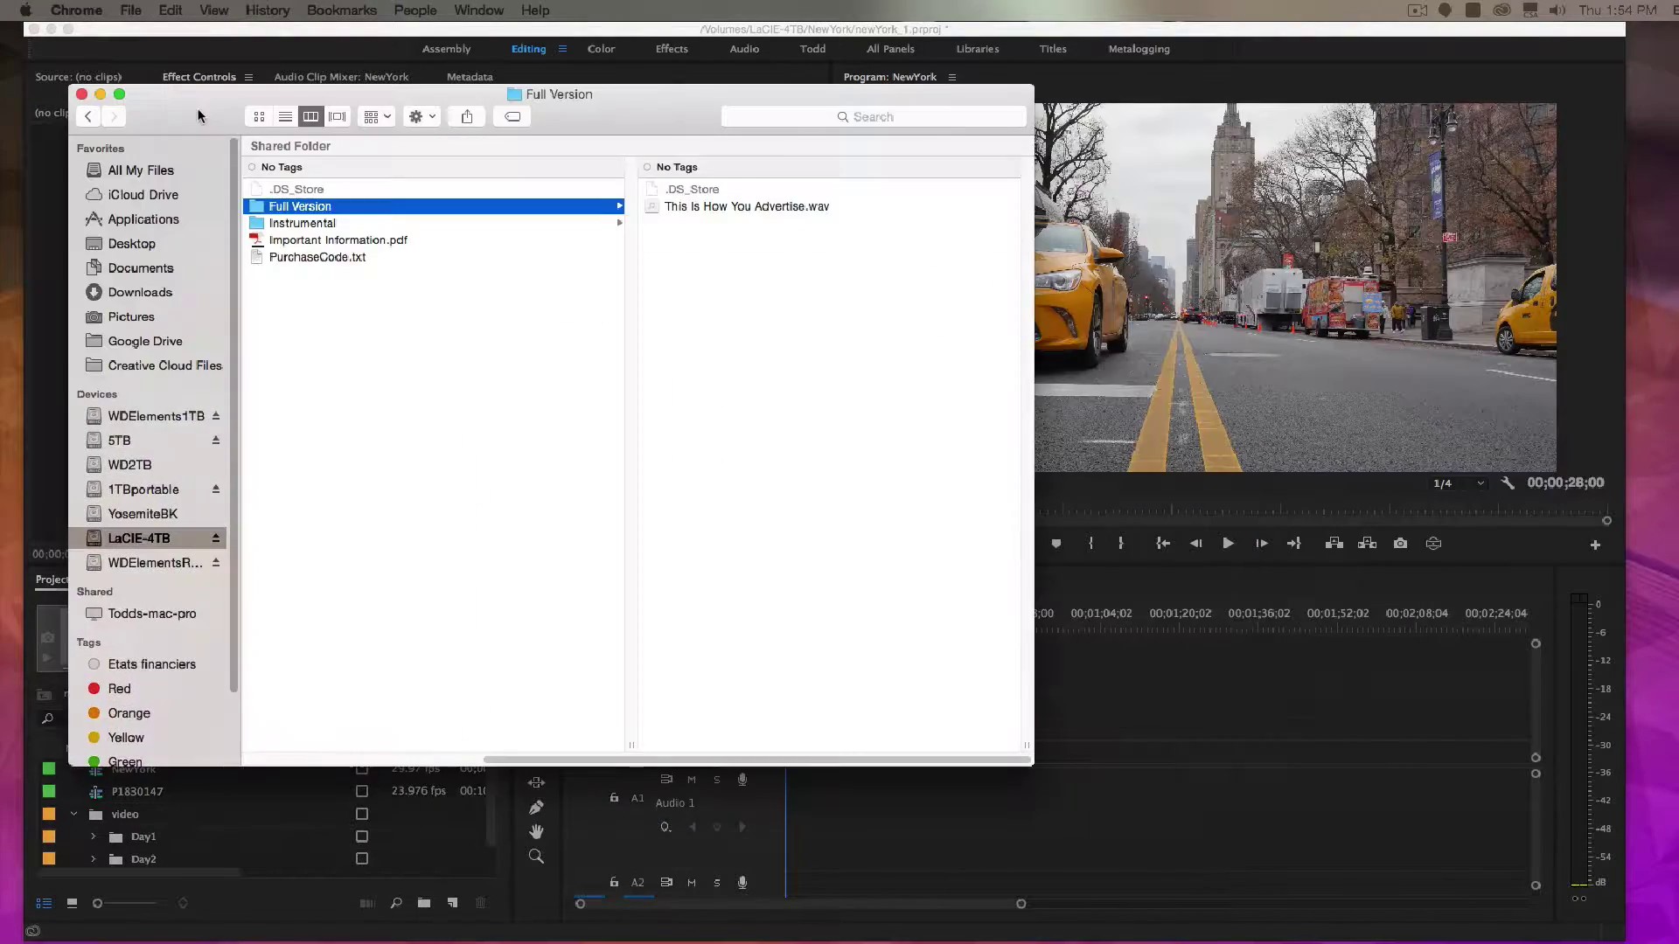
Step: Drag This Is How You Advertise.wav from the Full Version folder onto track A1 of the NewYork sequence
left_click_drag(199, 112, 411, 151)
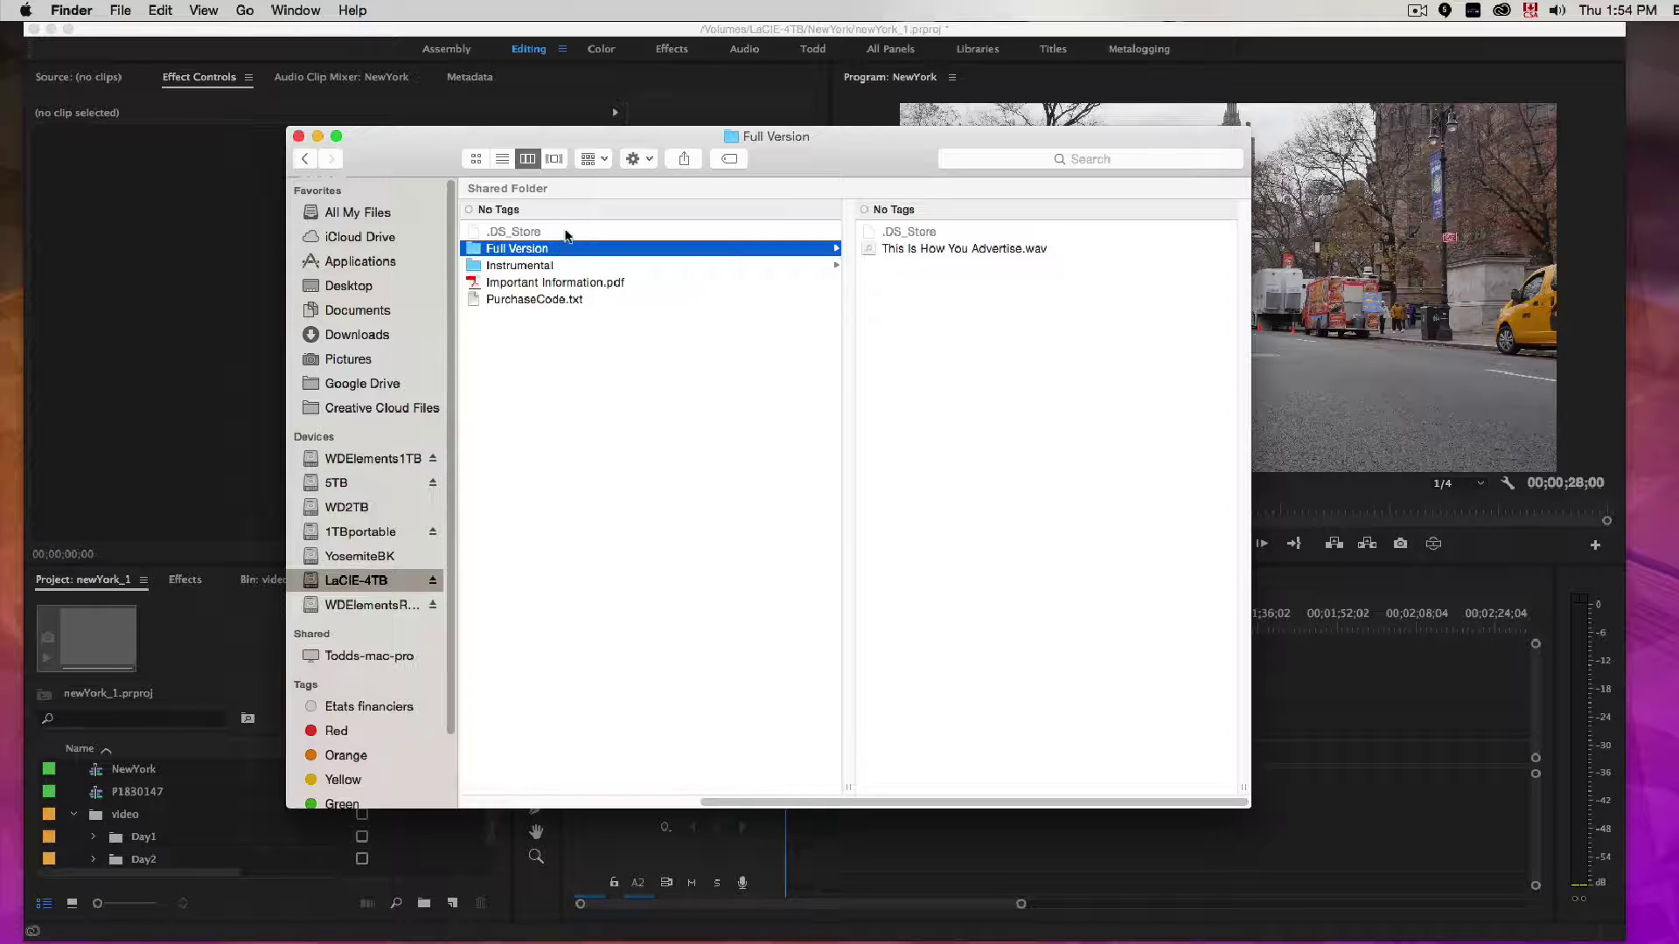
left_click(510, 268)
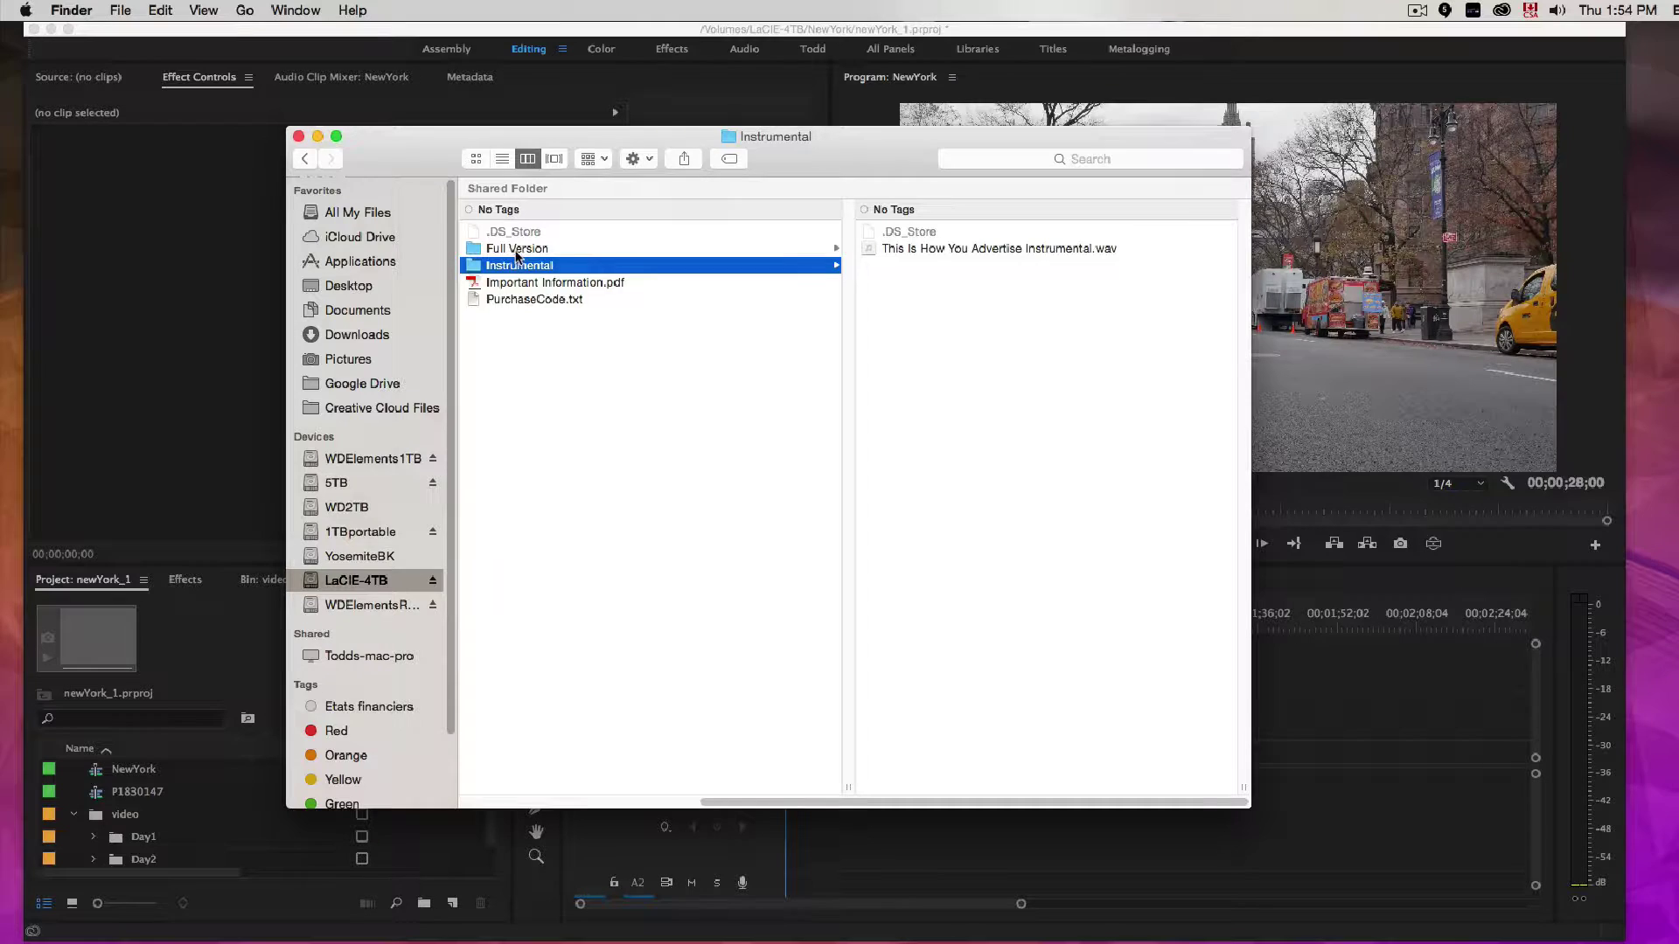
left_click(516, 251)
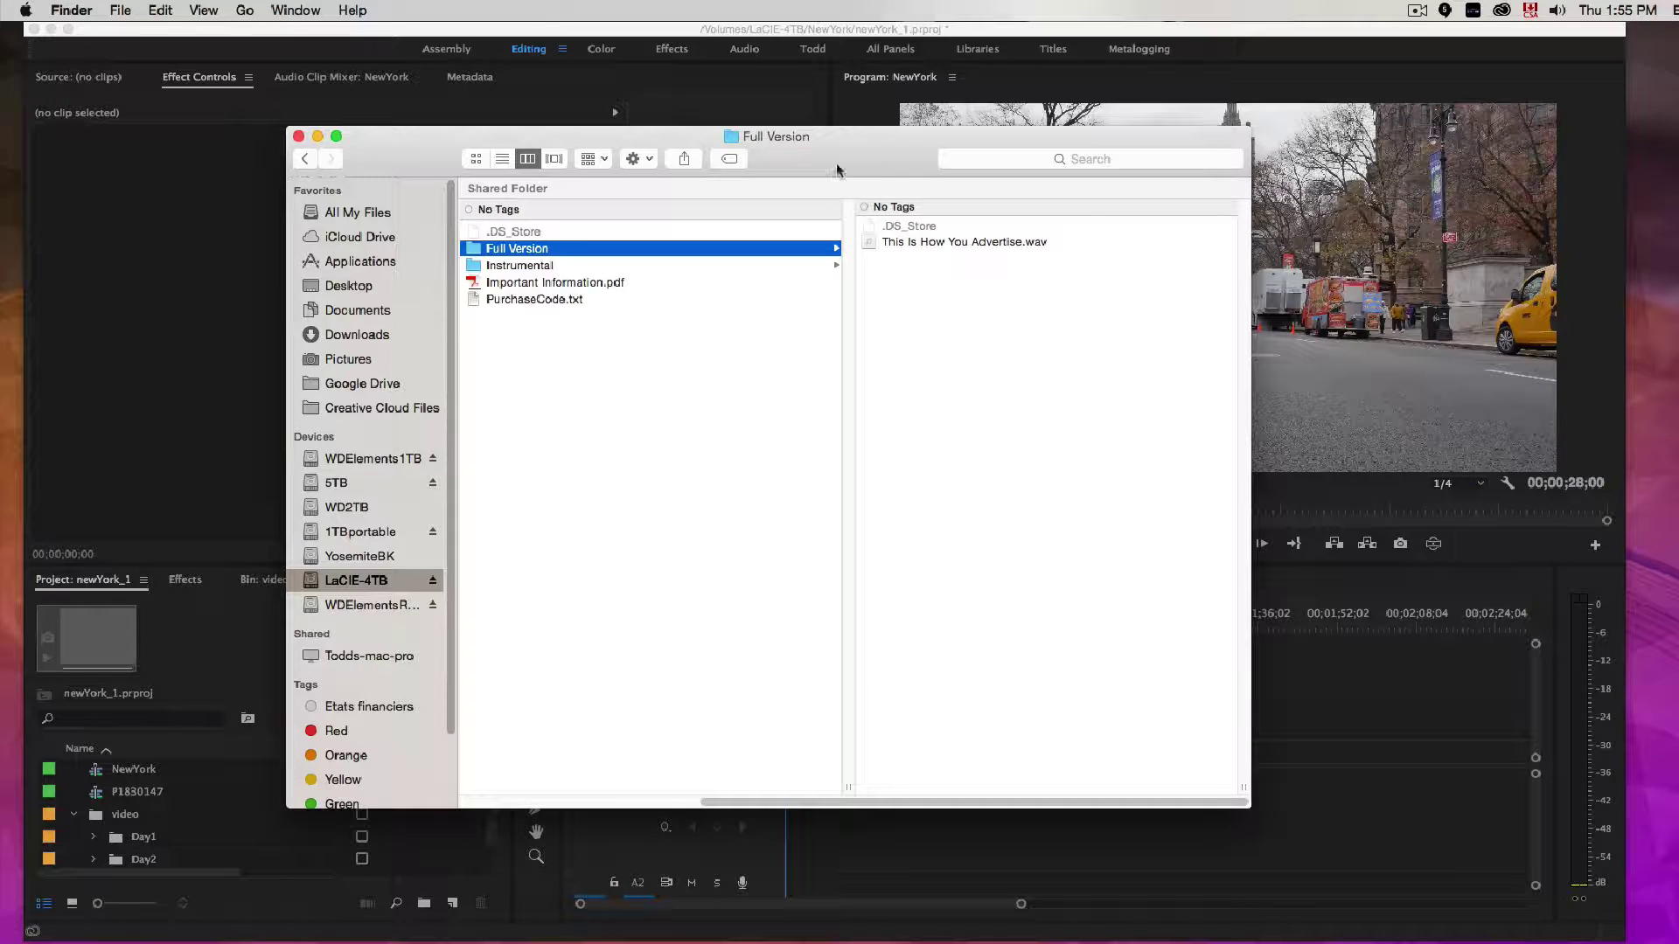
left_click_drag(826, 155, 935, 206)
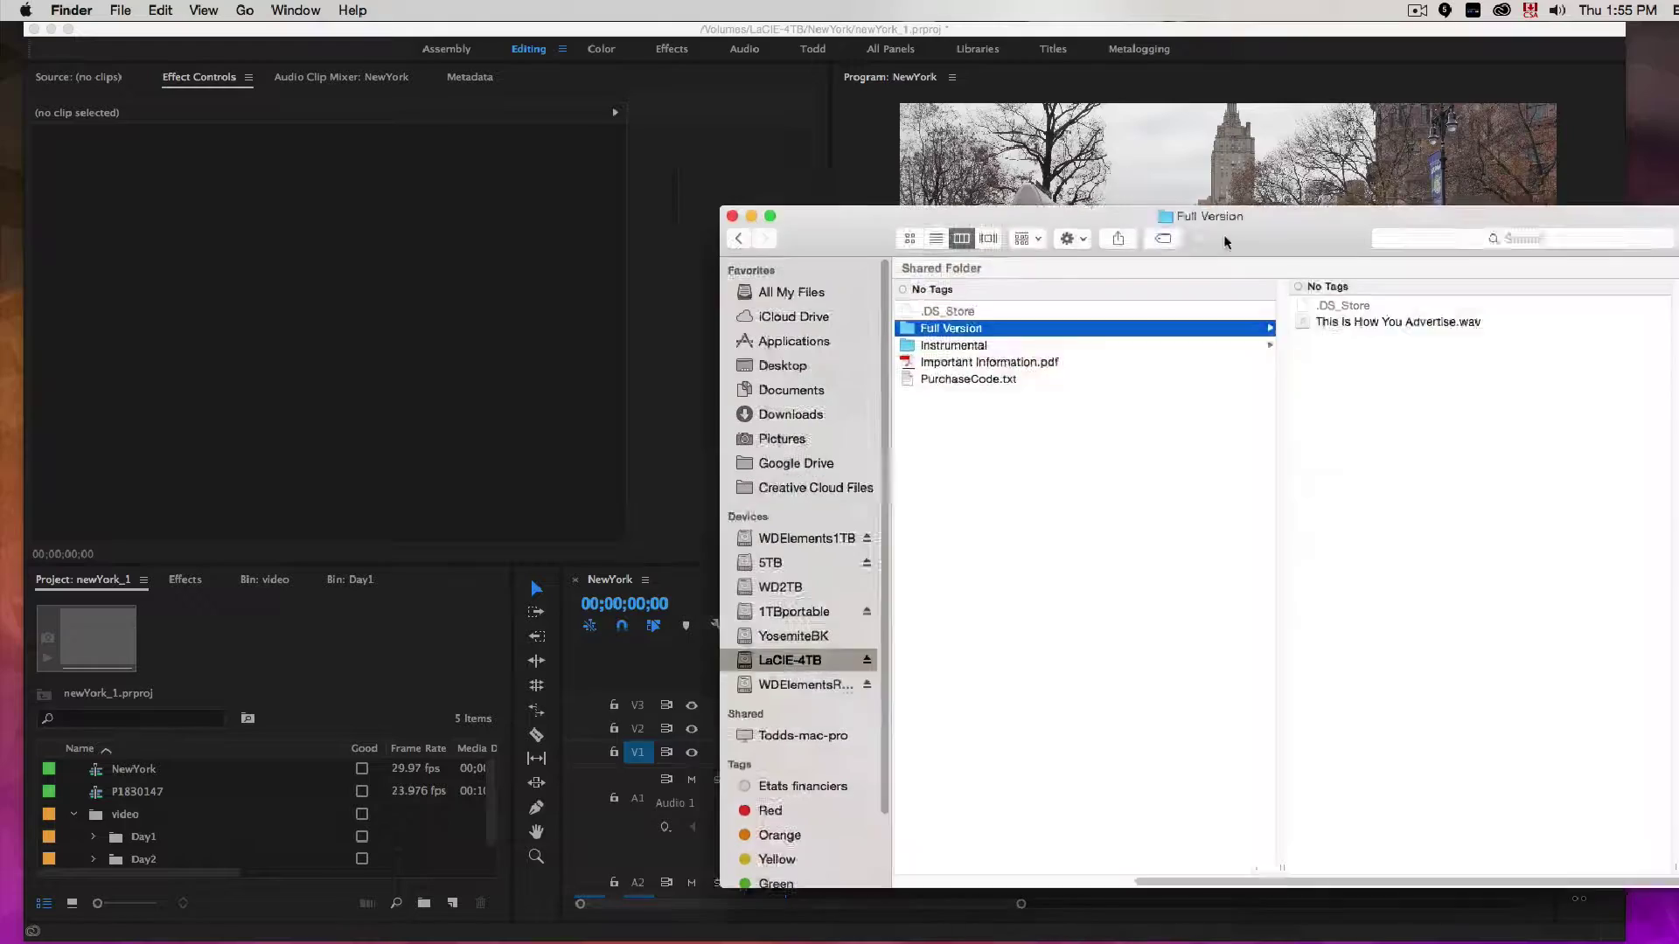
left_click_drag(1224, 235, 583, 118)
left_click_drag(682, 195, 782, 791)
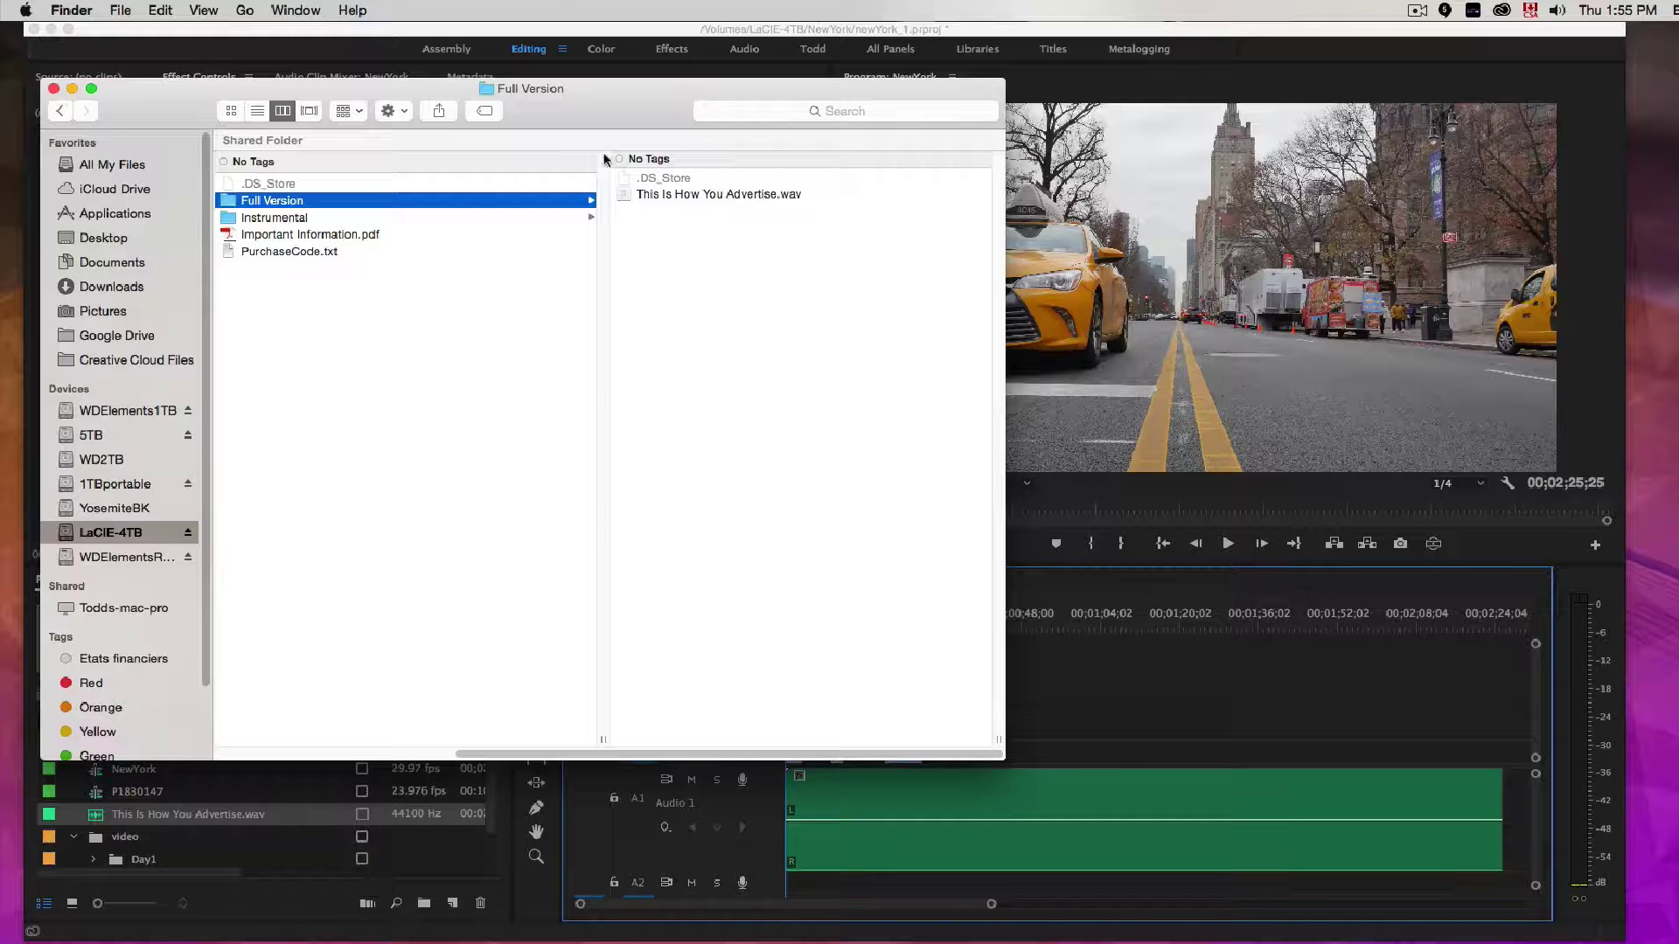
left_click_drag(178, 108, 1674, 35)
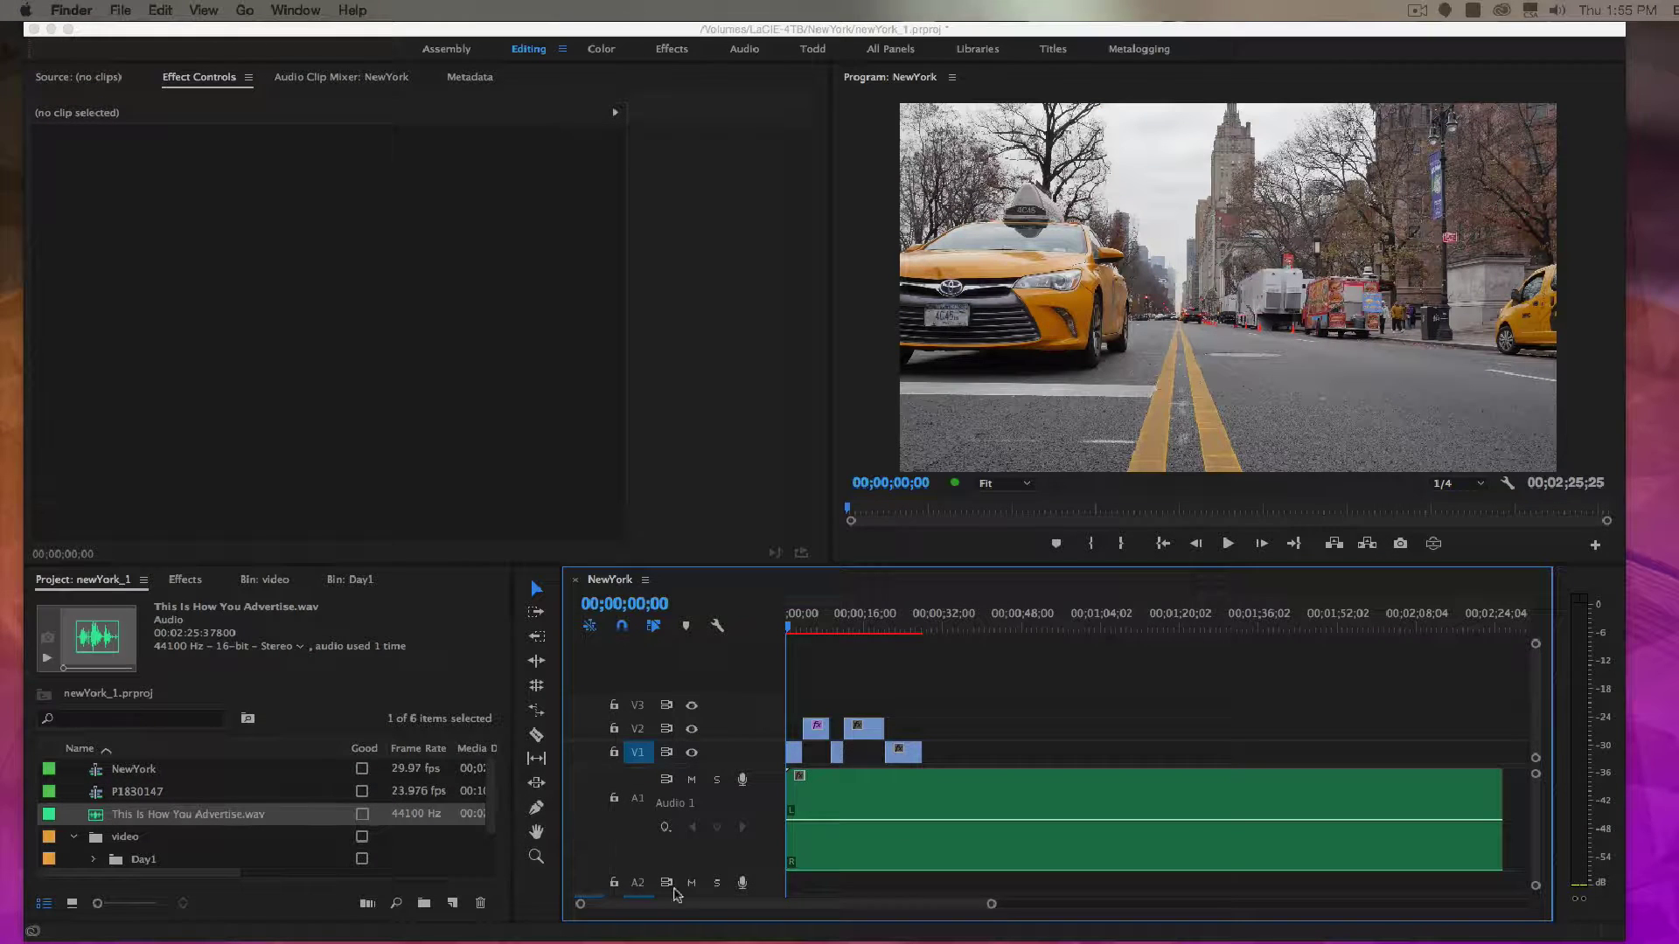
Step: Shrink the A1 track and park the playhead at 00;00;27;13, where the video clips end
left_click(761, 877)
left_click_drag(758, 870, 761, 820)
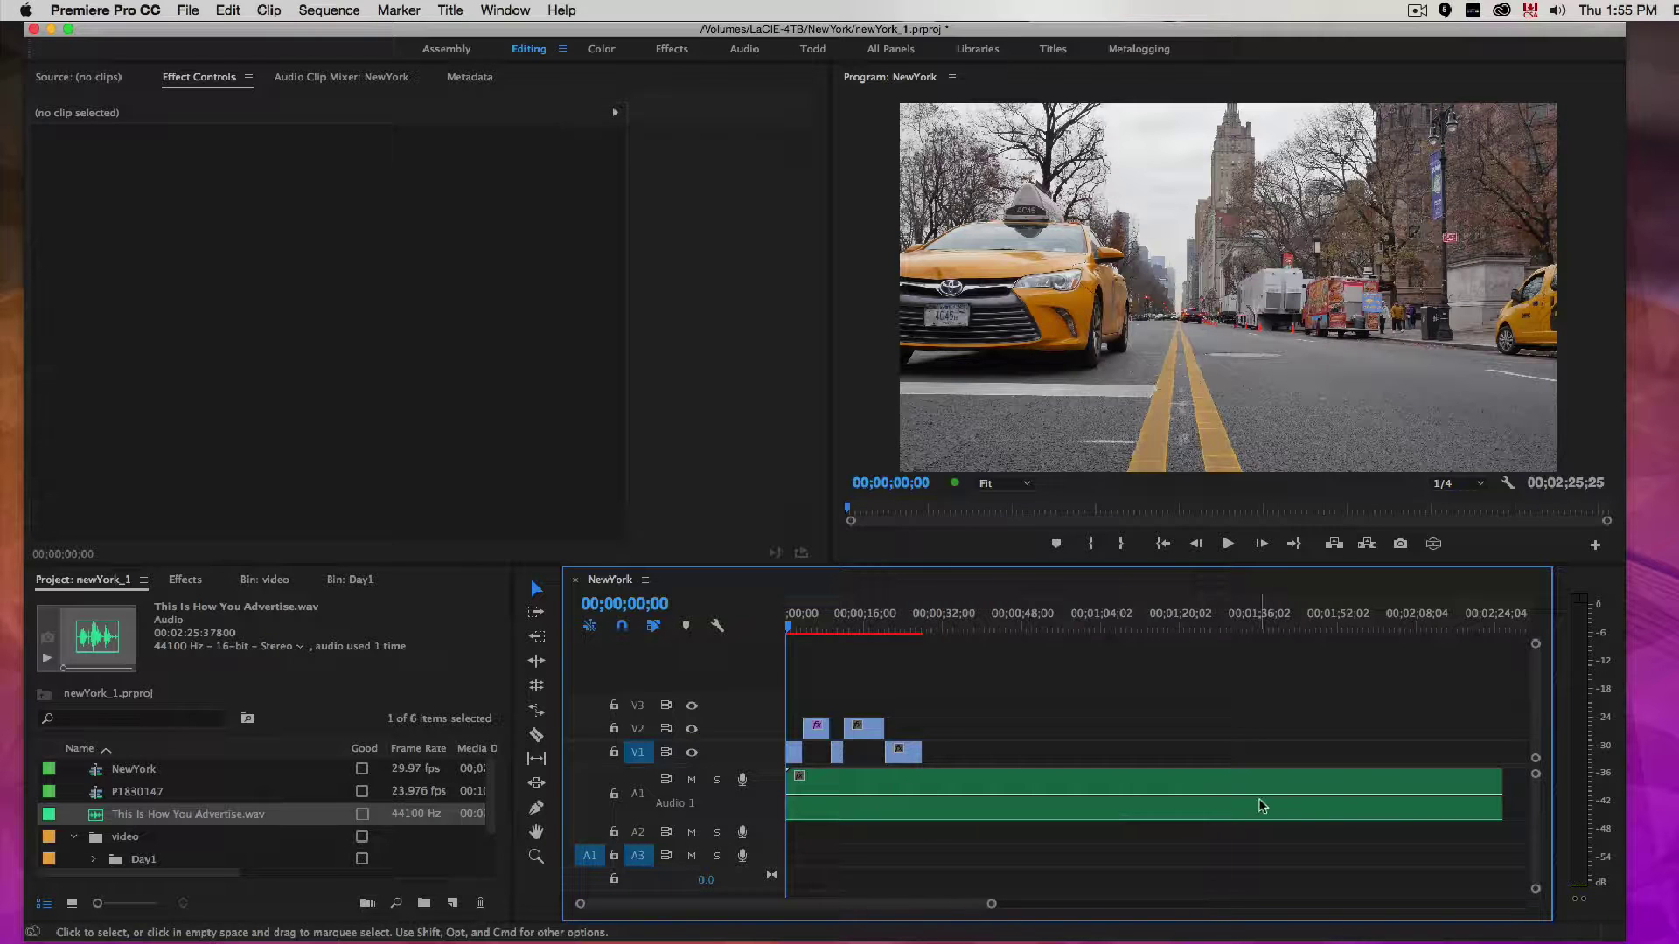
left_click(918, 623)
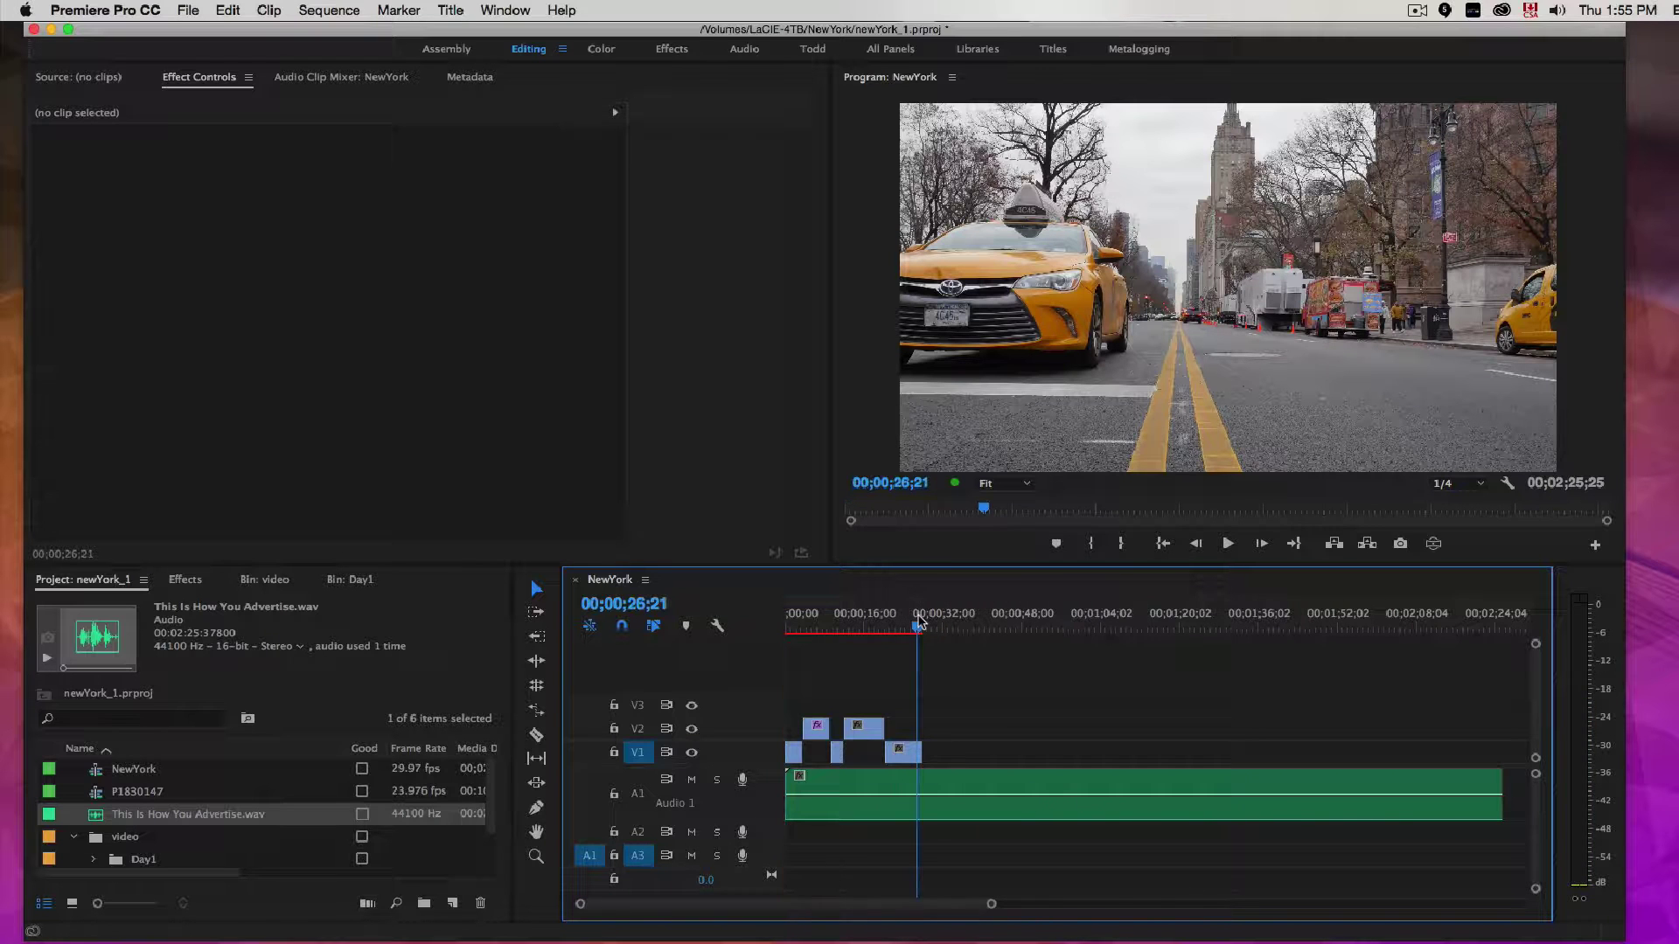
left_click_drag(918, 626, 921, 626)
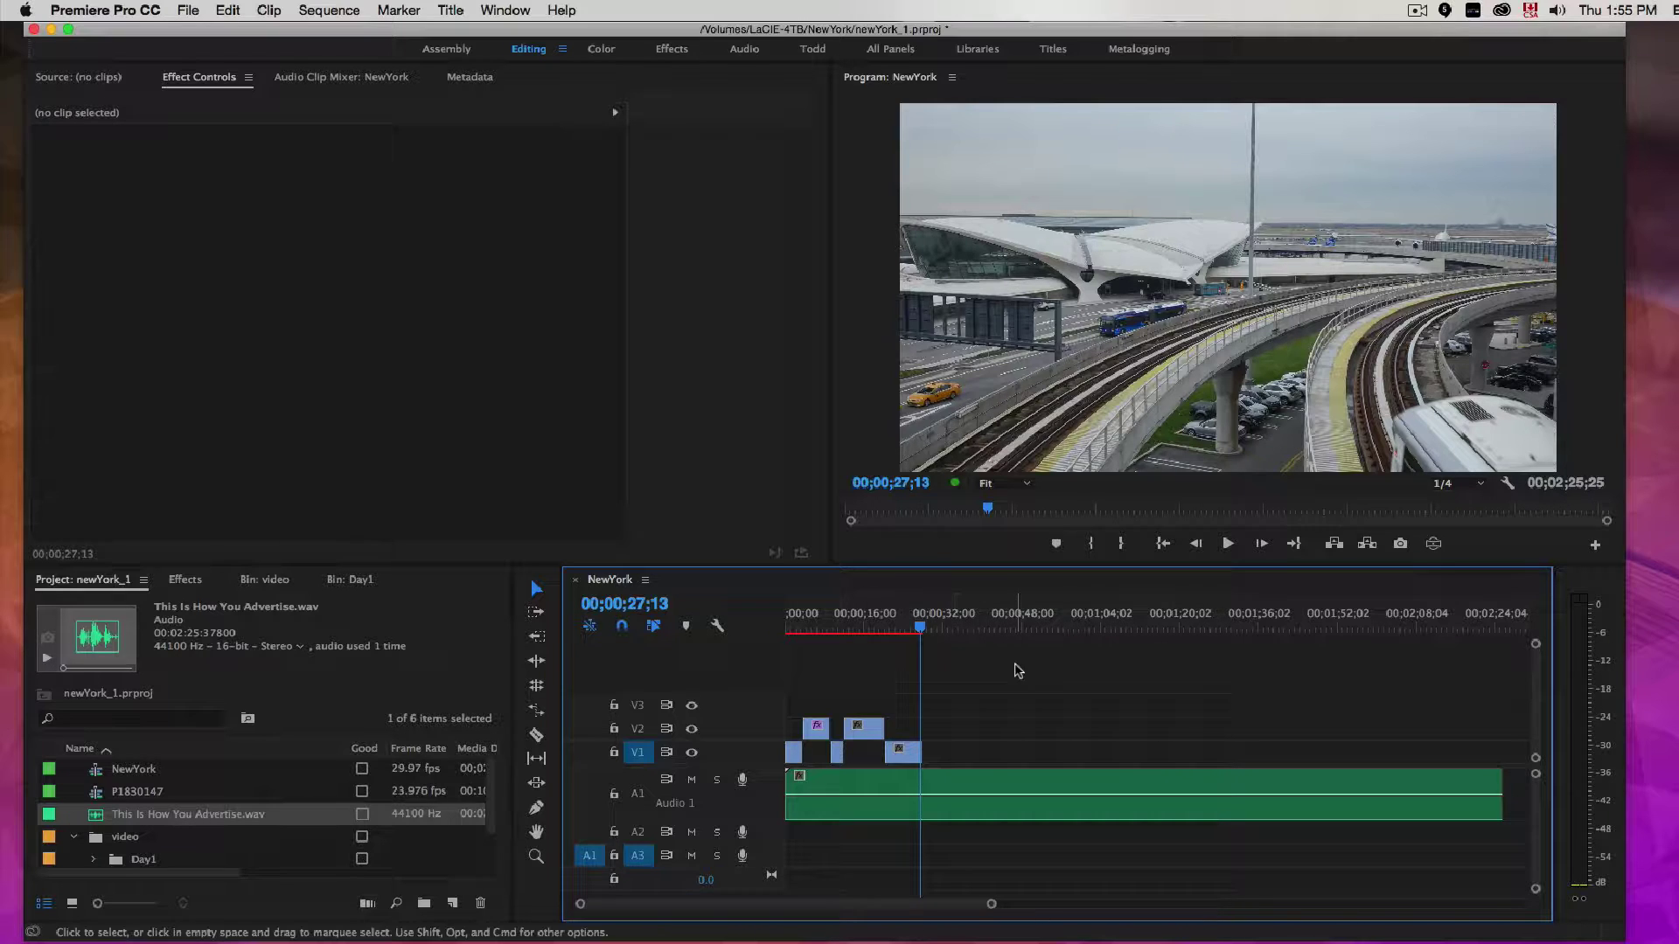
left_click(231, 10)
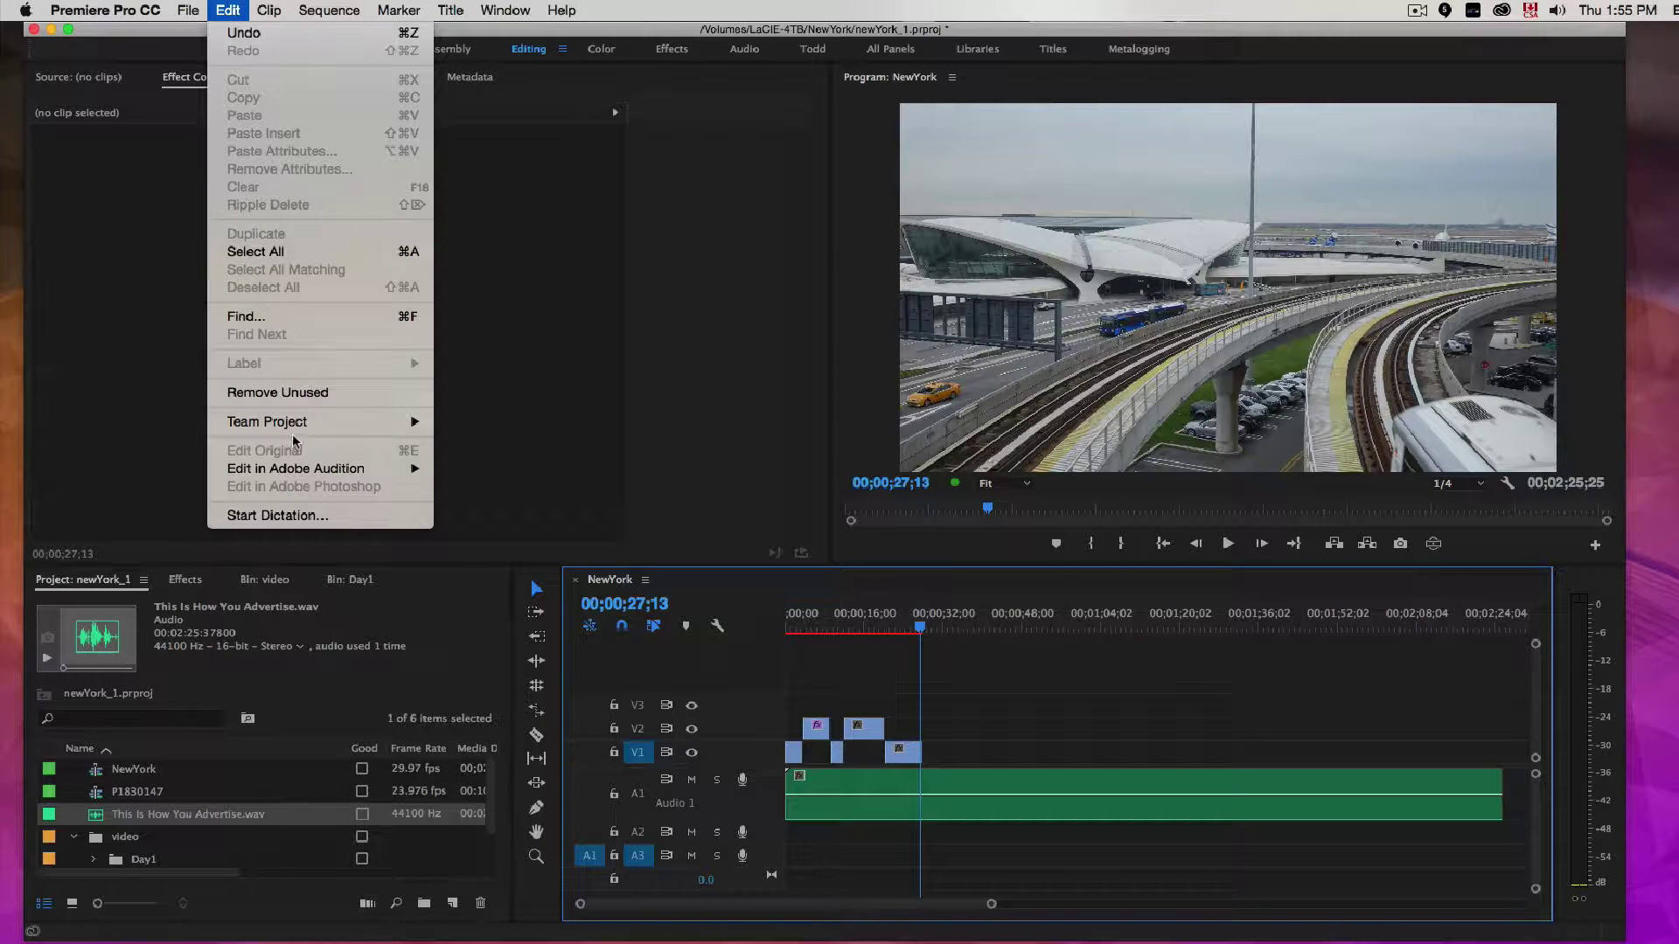
Step: Send the whole NewYork sequence to Audition as the session 'NewYork sound'
mouse_move(368, 468)
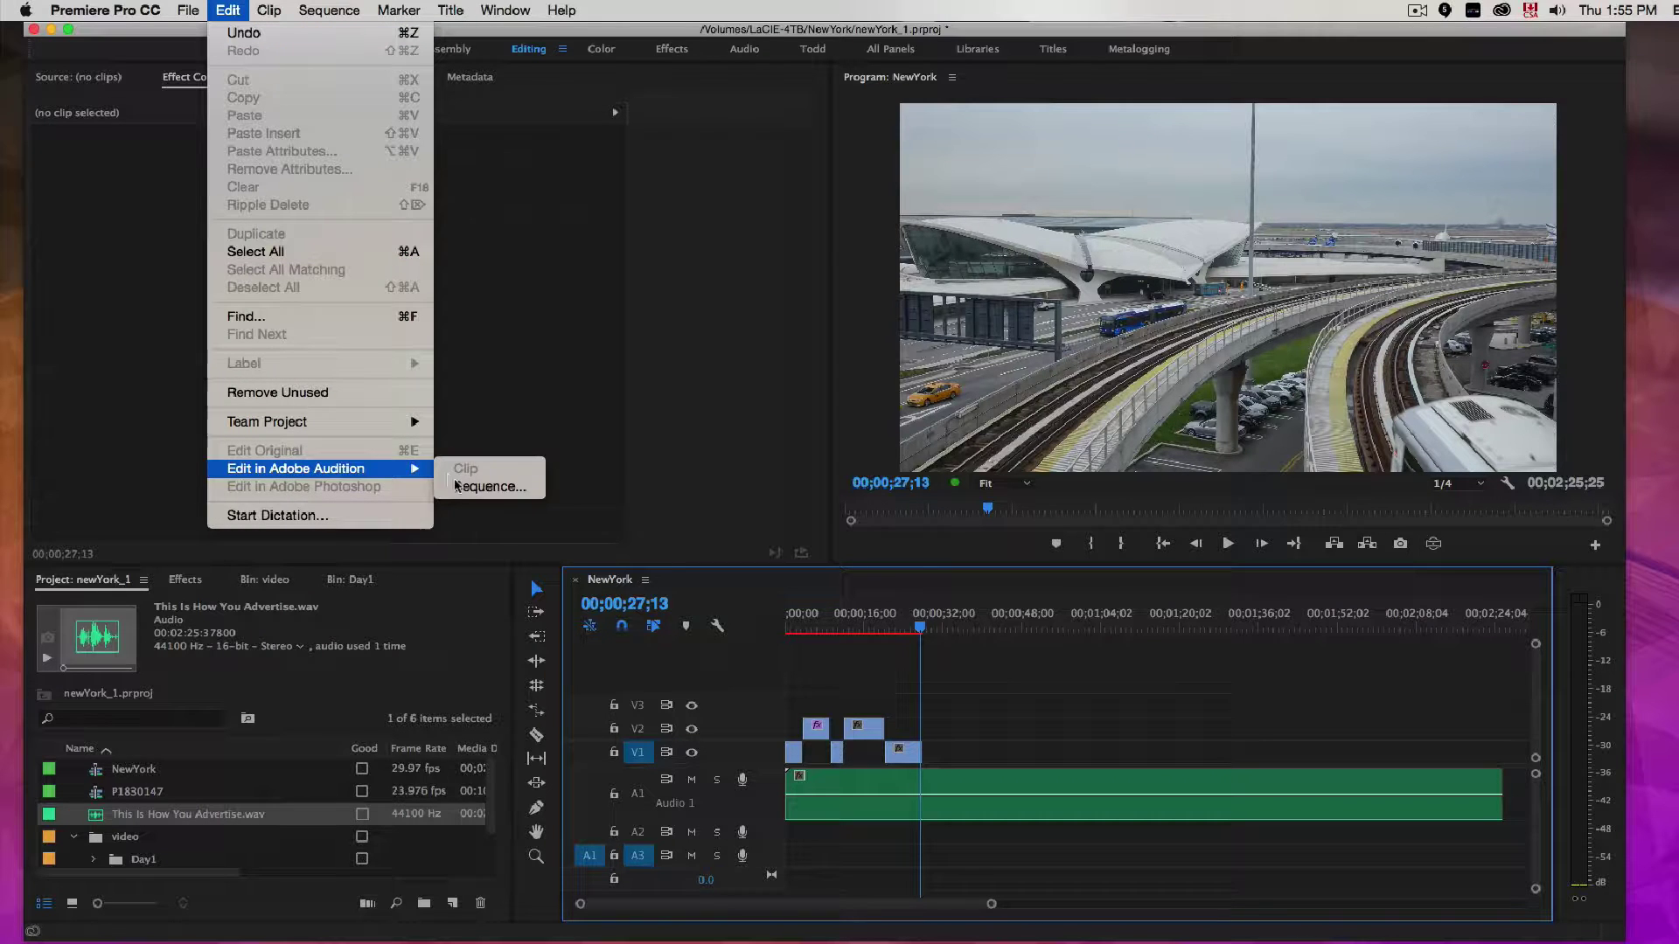
left_click(466, 488)
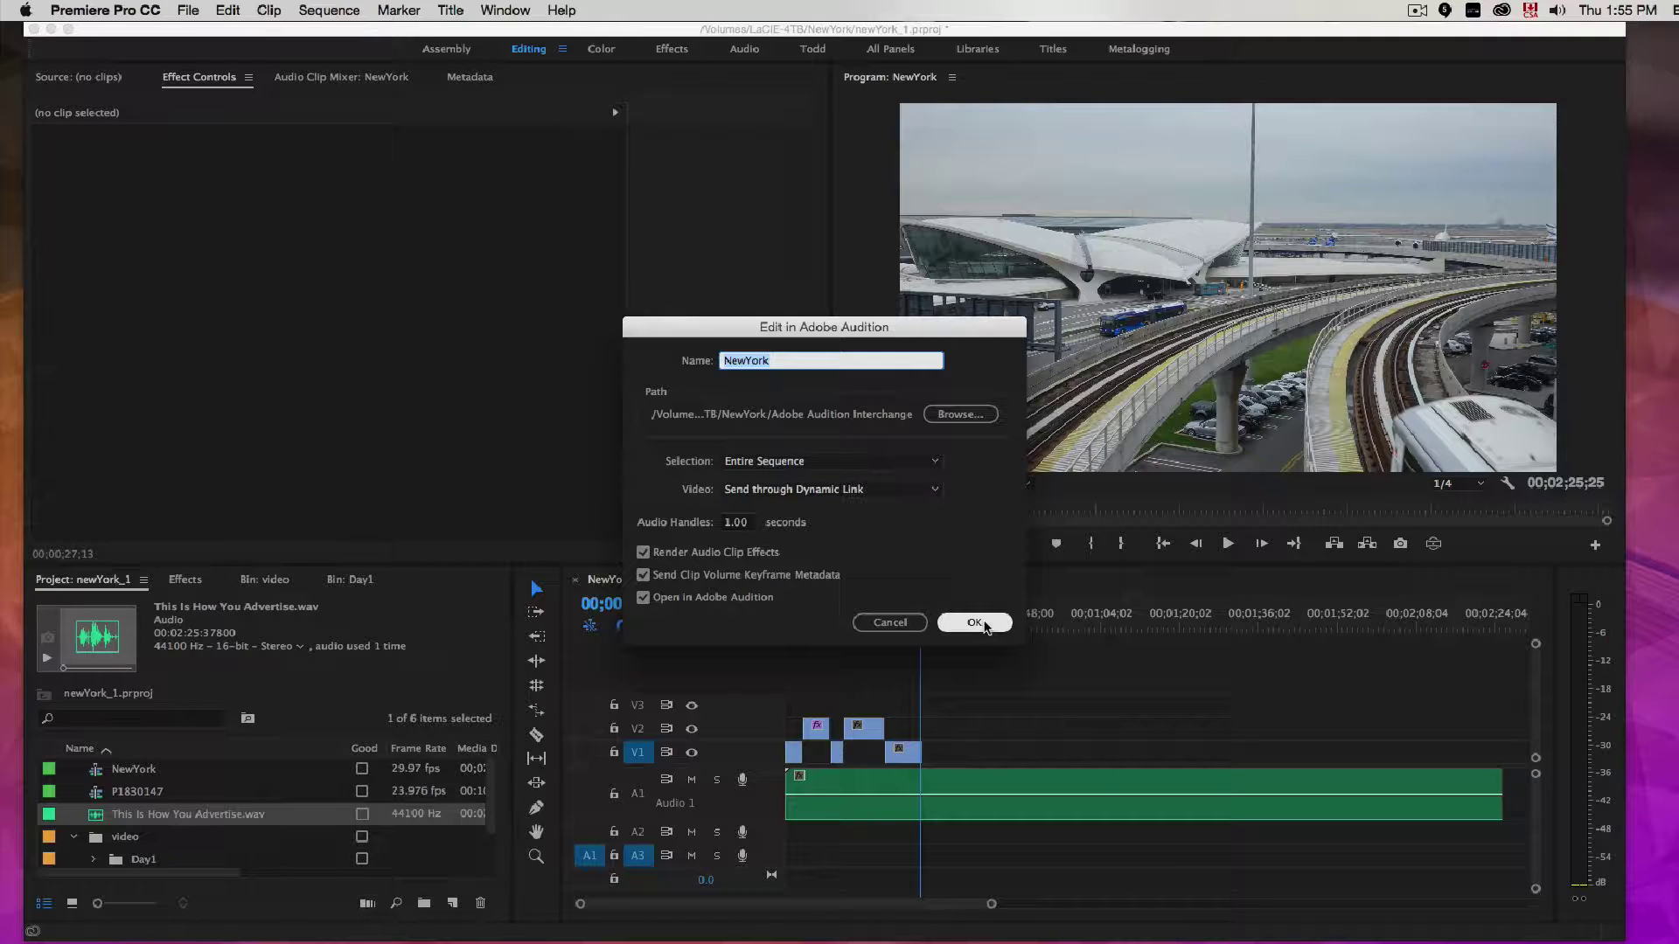
left_click(780, 361)
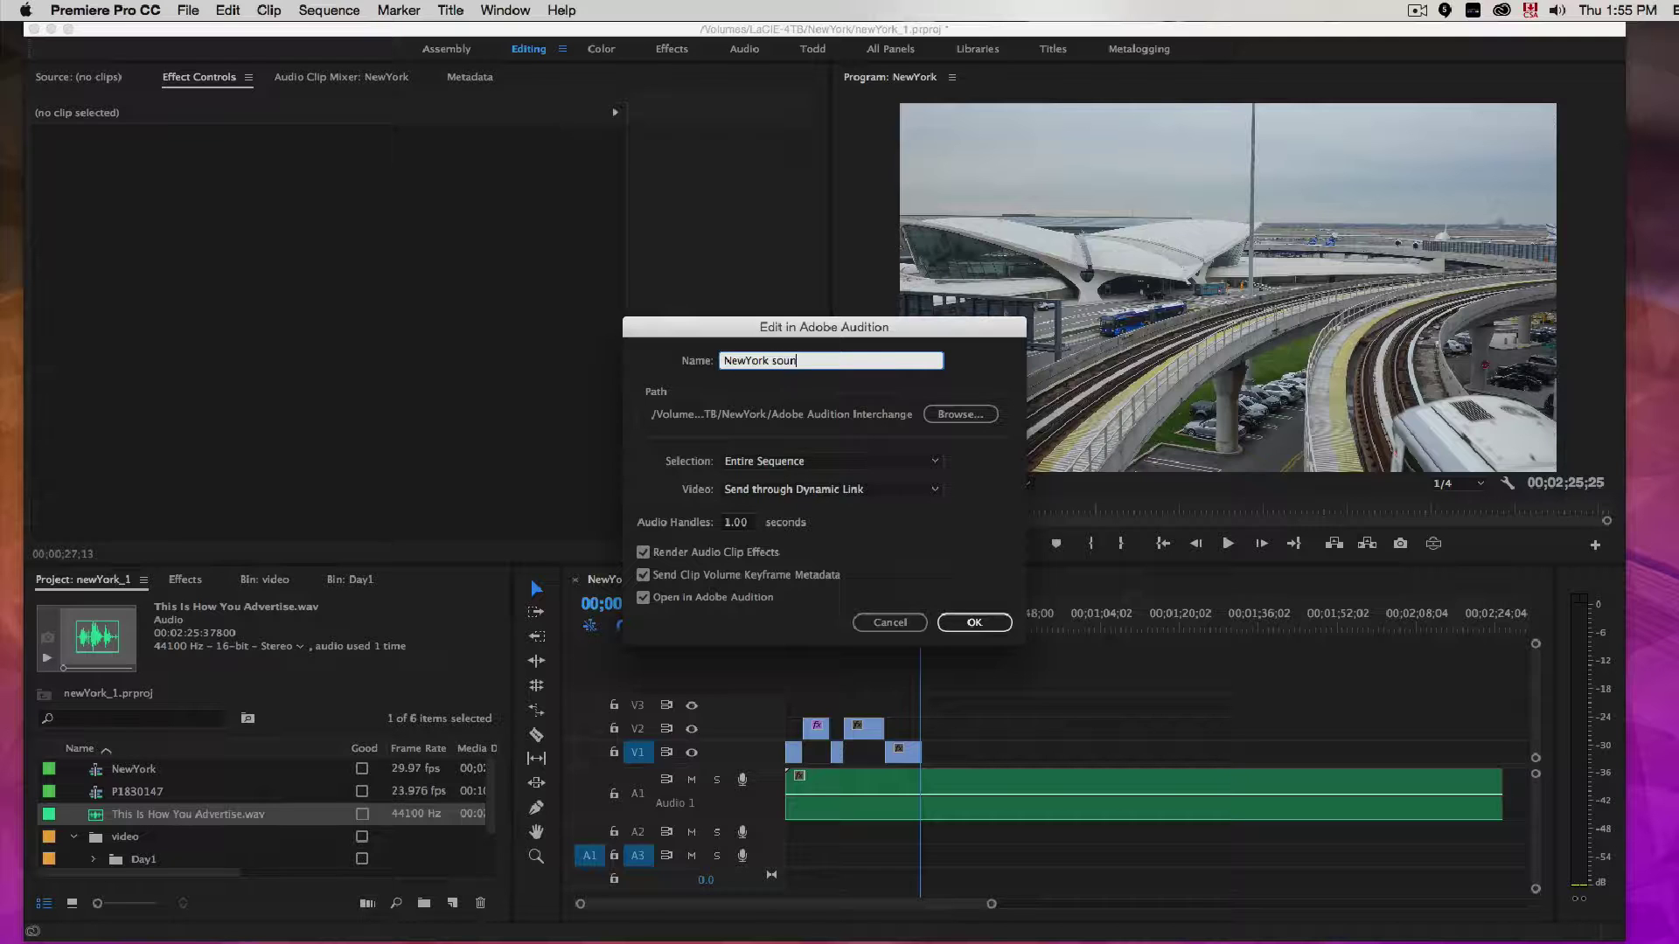
left_click(970, 621)
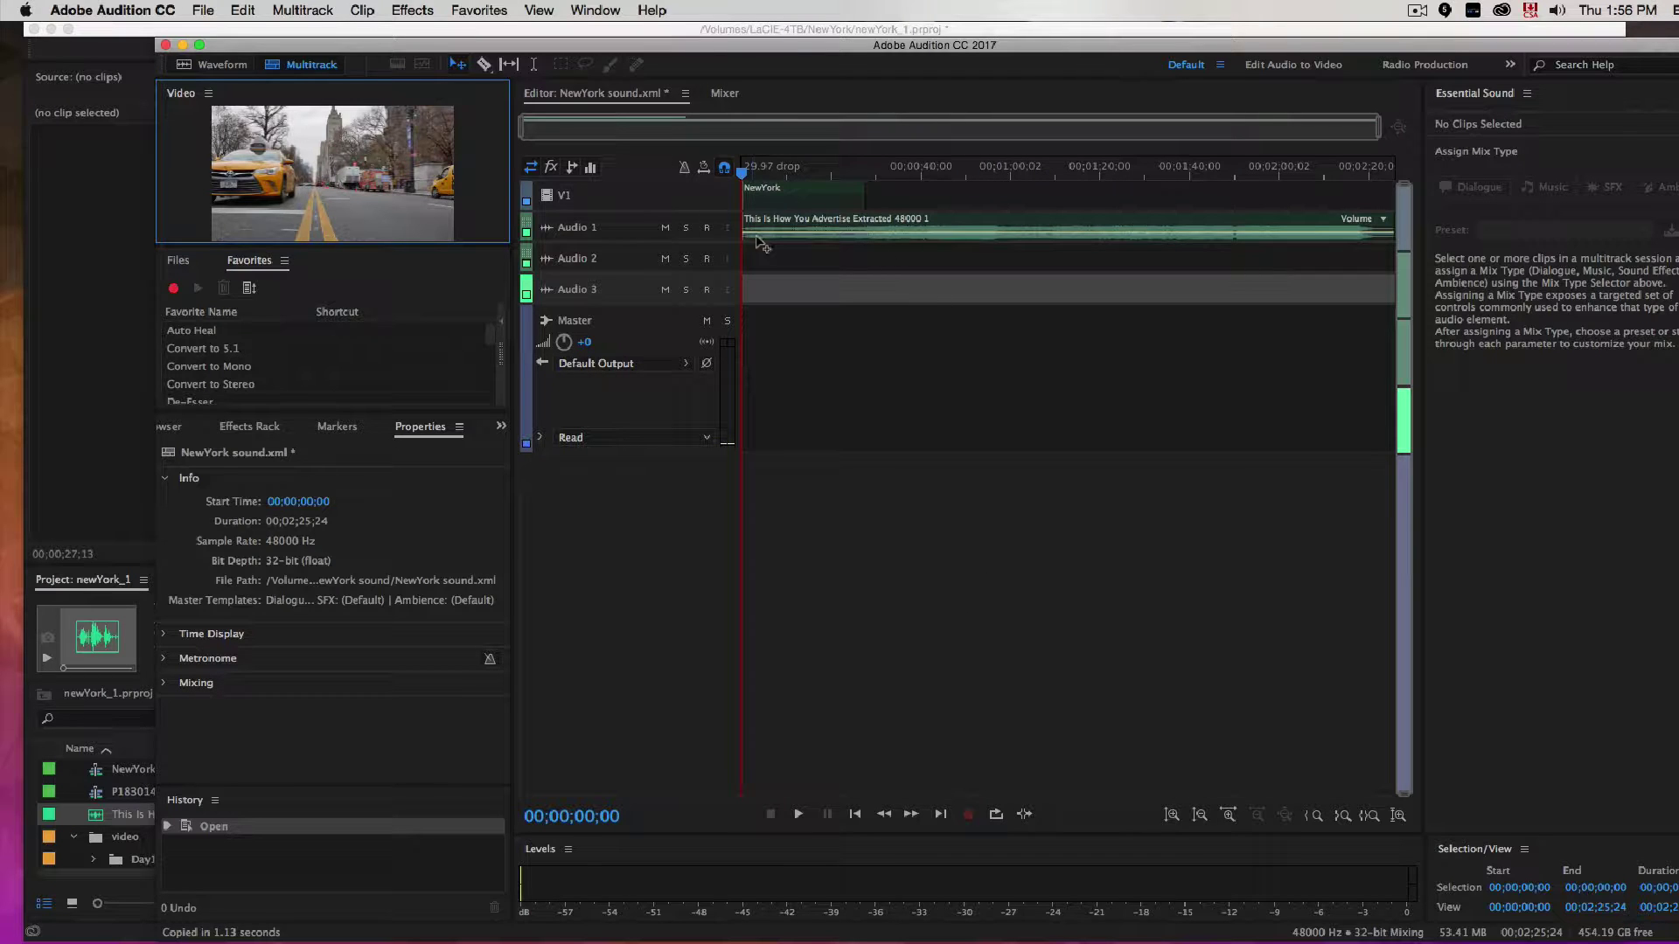
Step: Enlarge Audio 1, select the This Is How You Advertise clip and enable Remix in Properties
left_click_drag(726, 243, 728, 360)
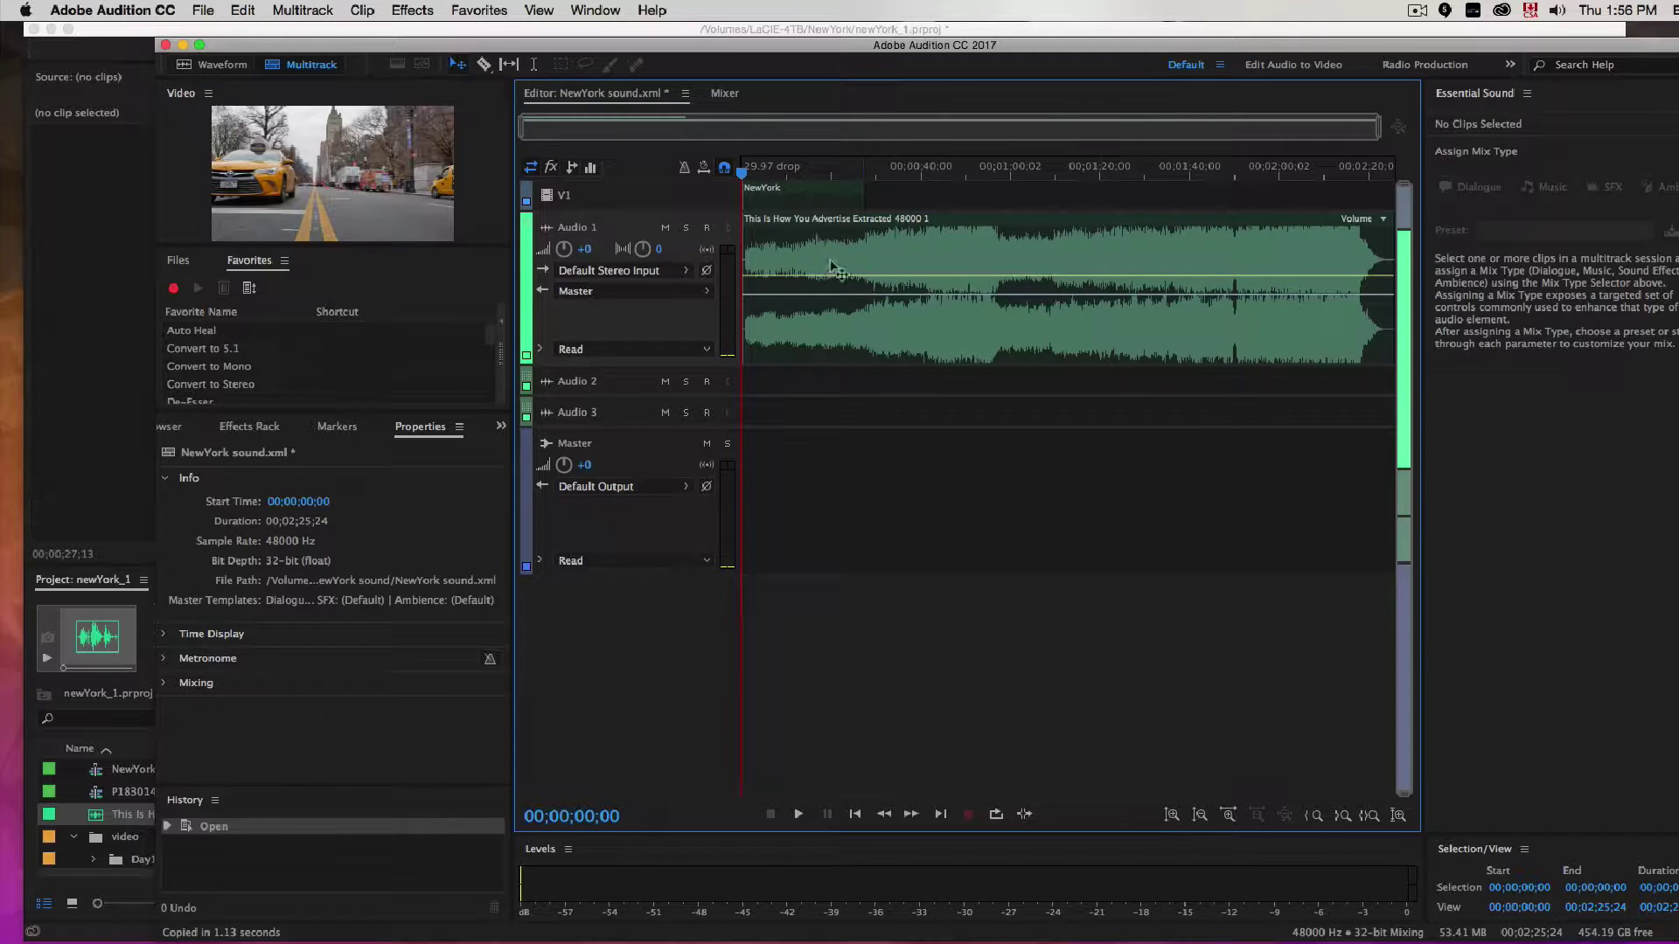
left_click(902, 241)
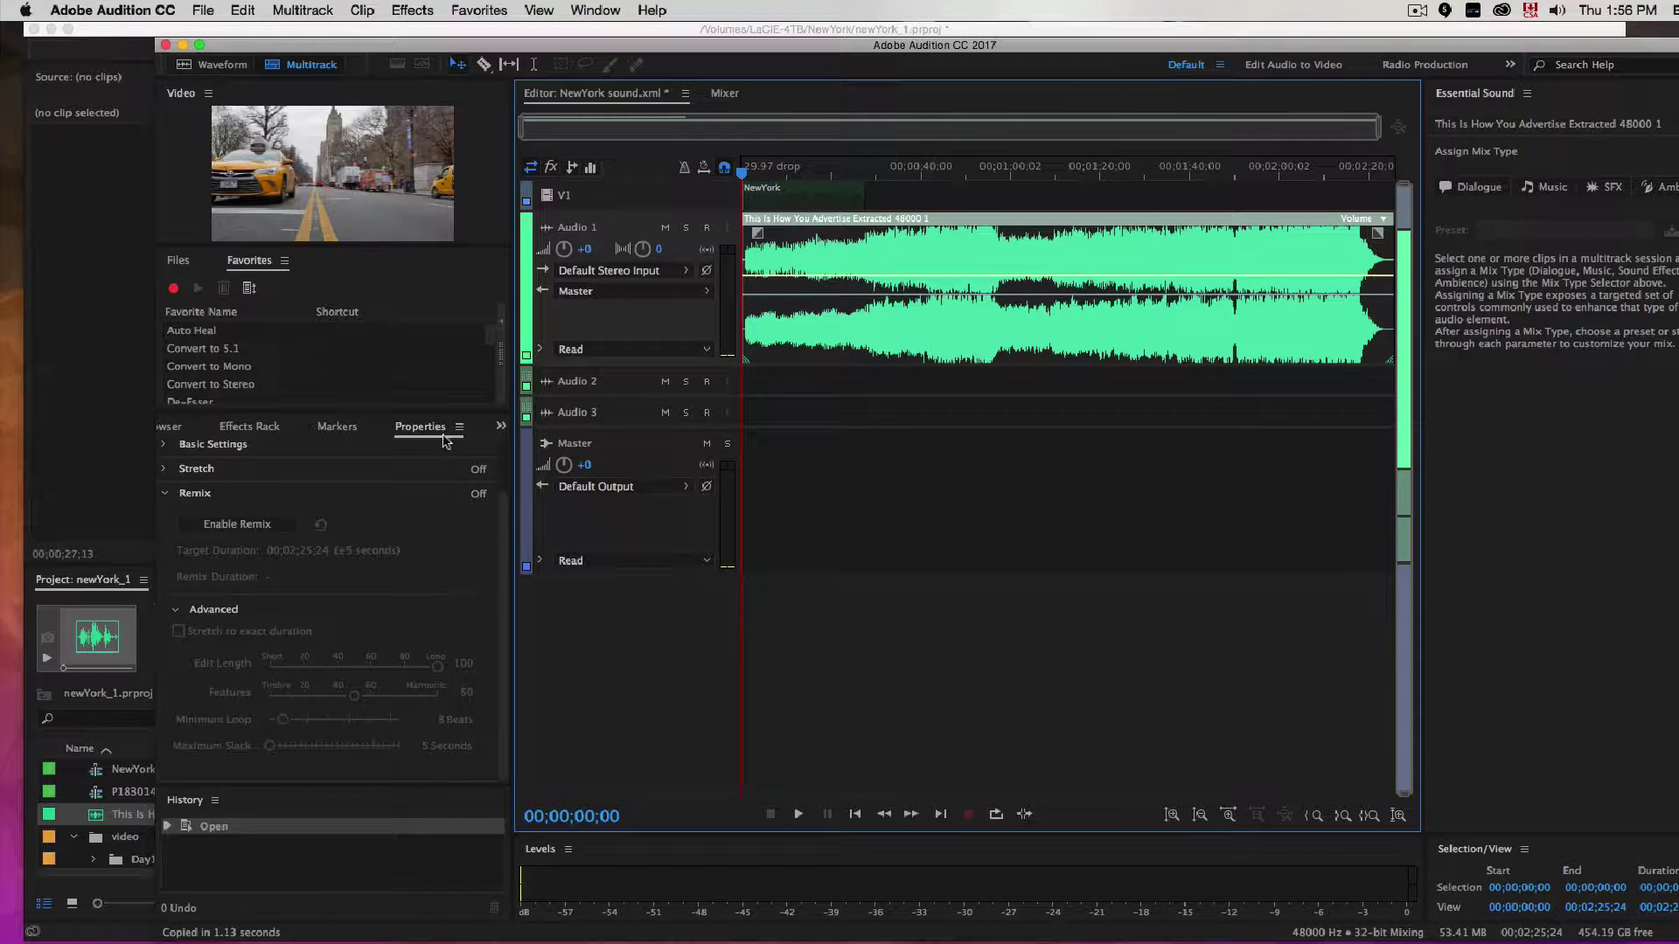
left_click(174, 434)
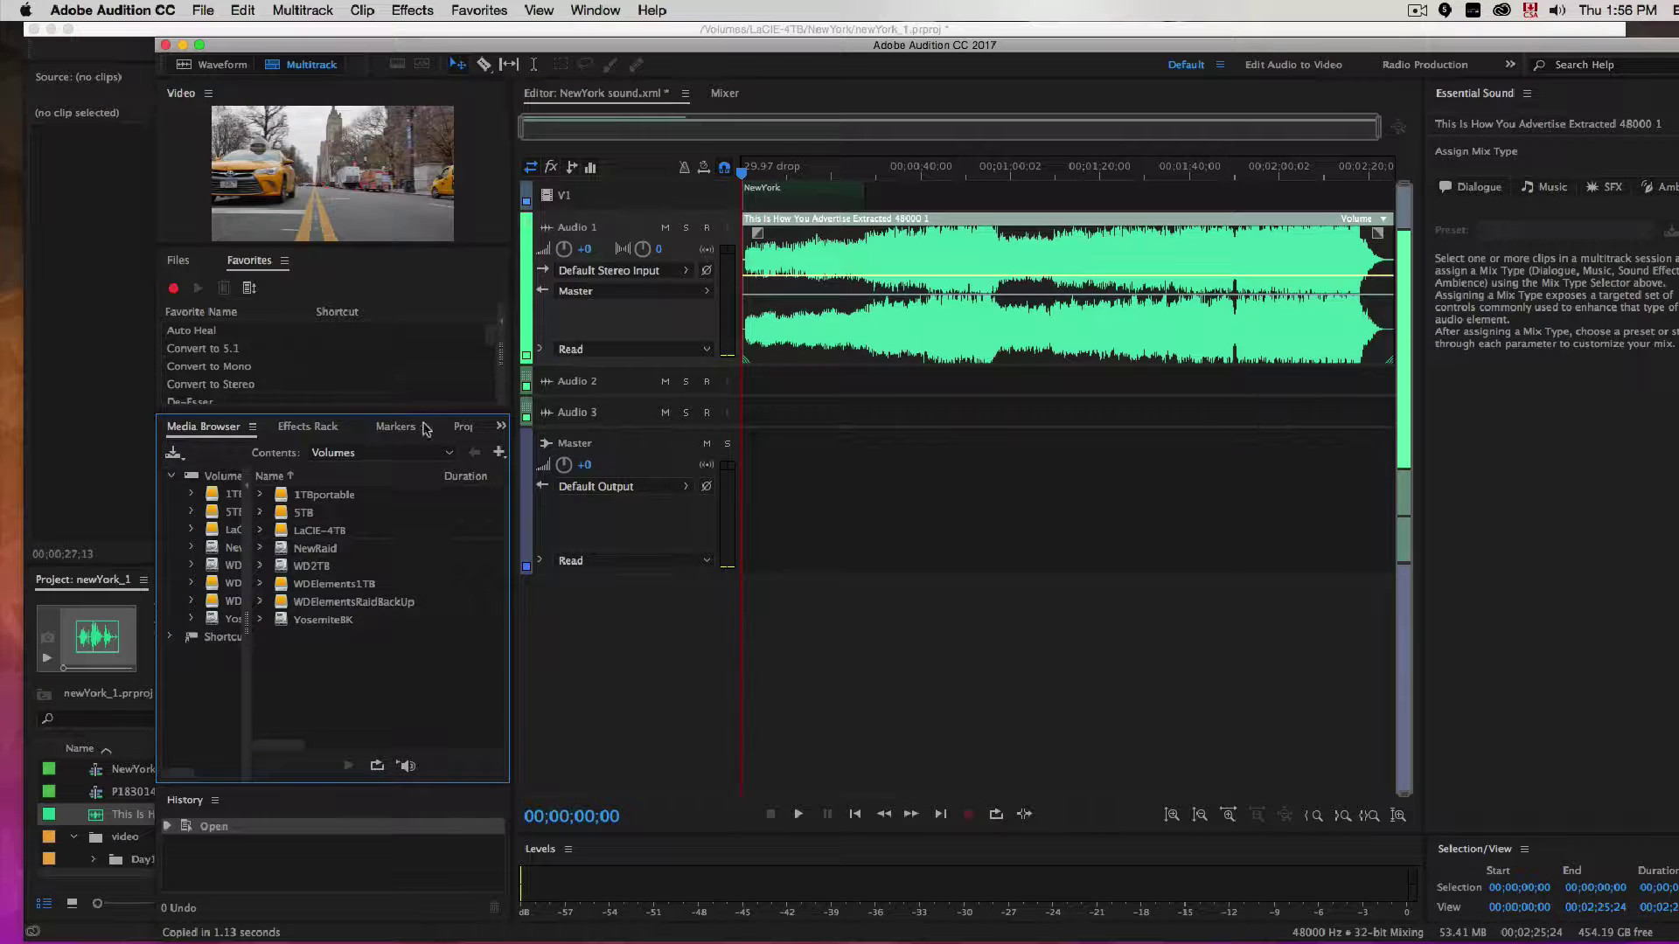
left_click(465, 429)
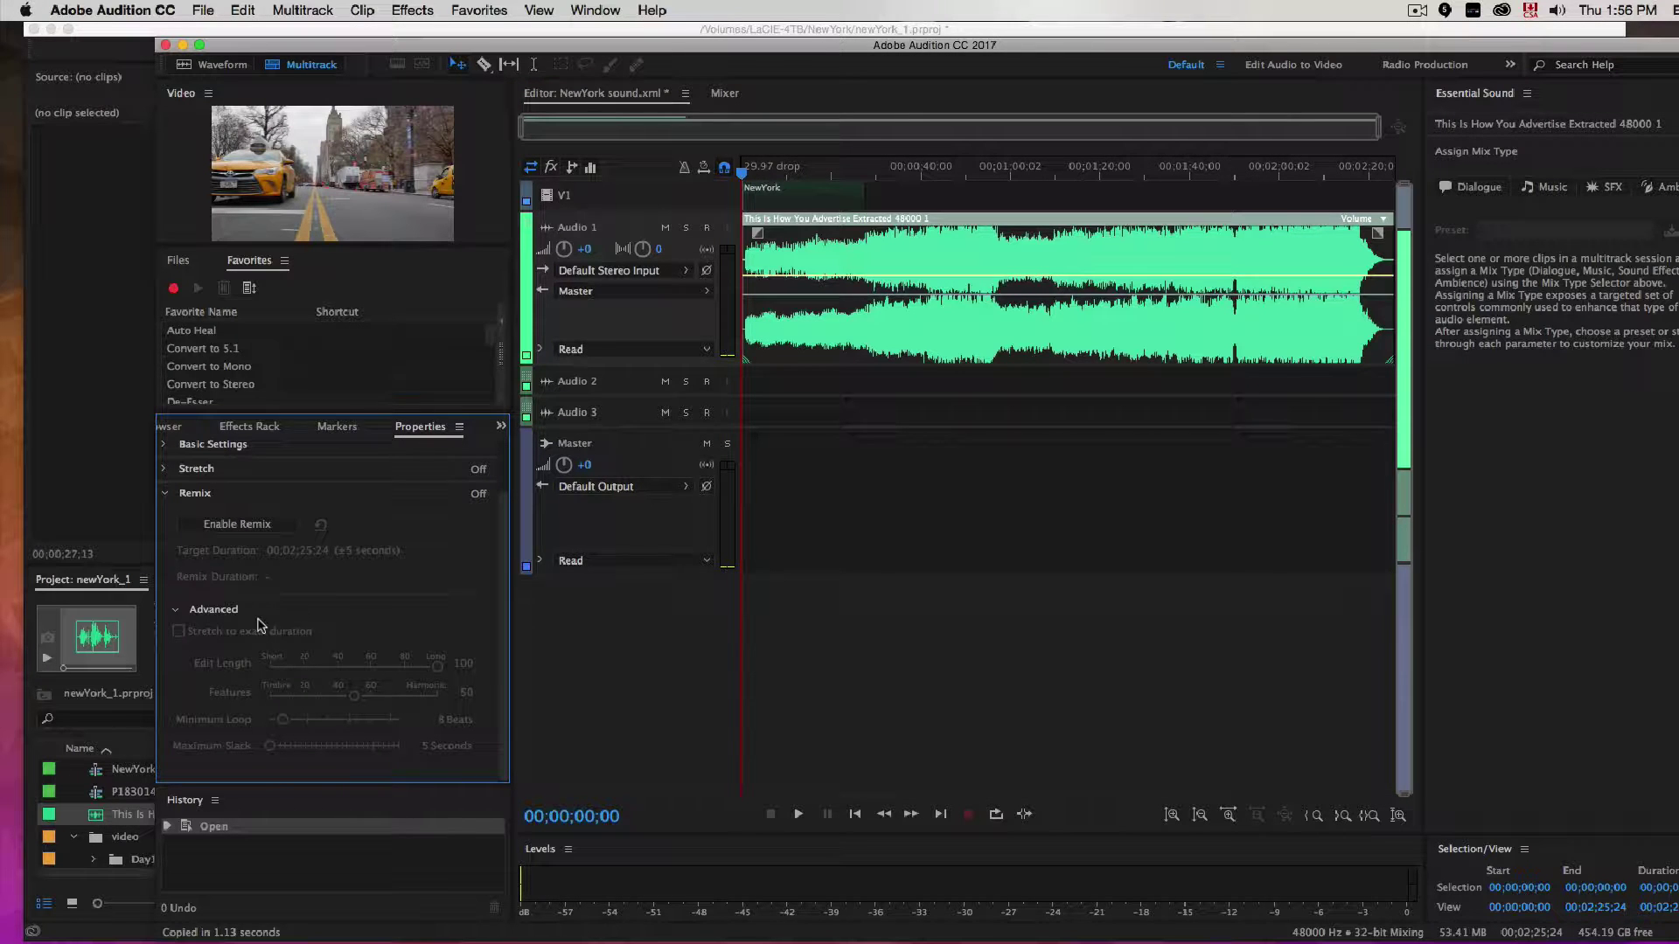
left_click(219, 525)
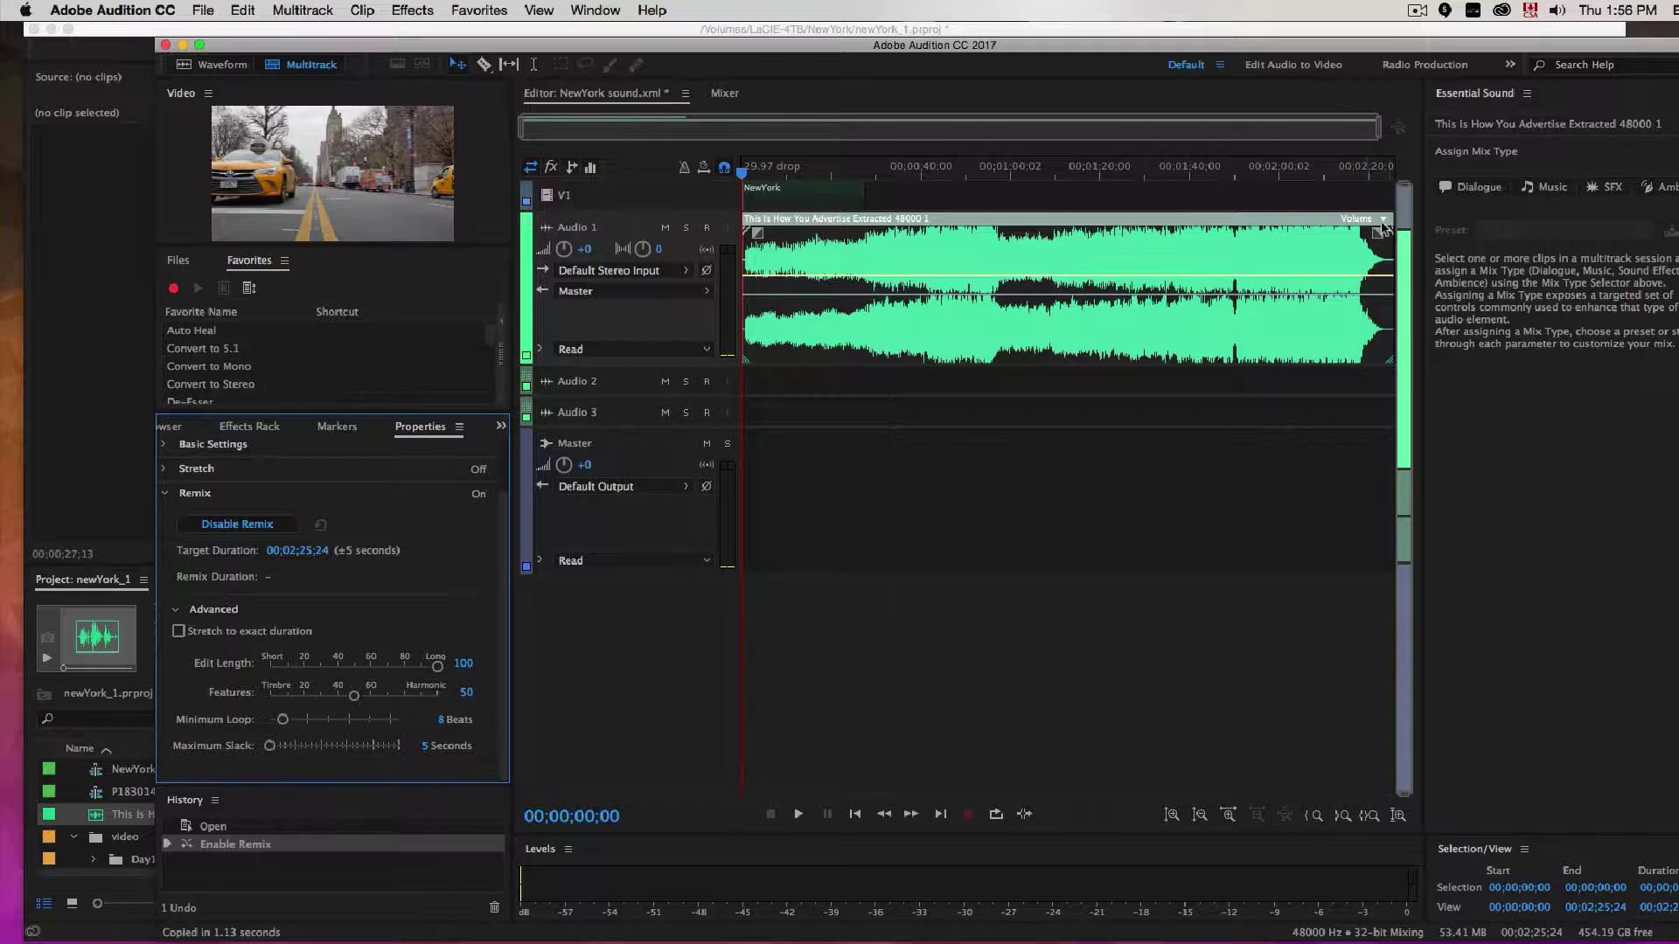
Step: Shorten the remixed clip to a 28-second target, zoom in on it, and play it back
left_click_drag(1393, 232, 861, 234)
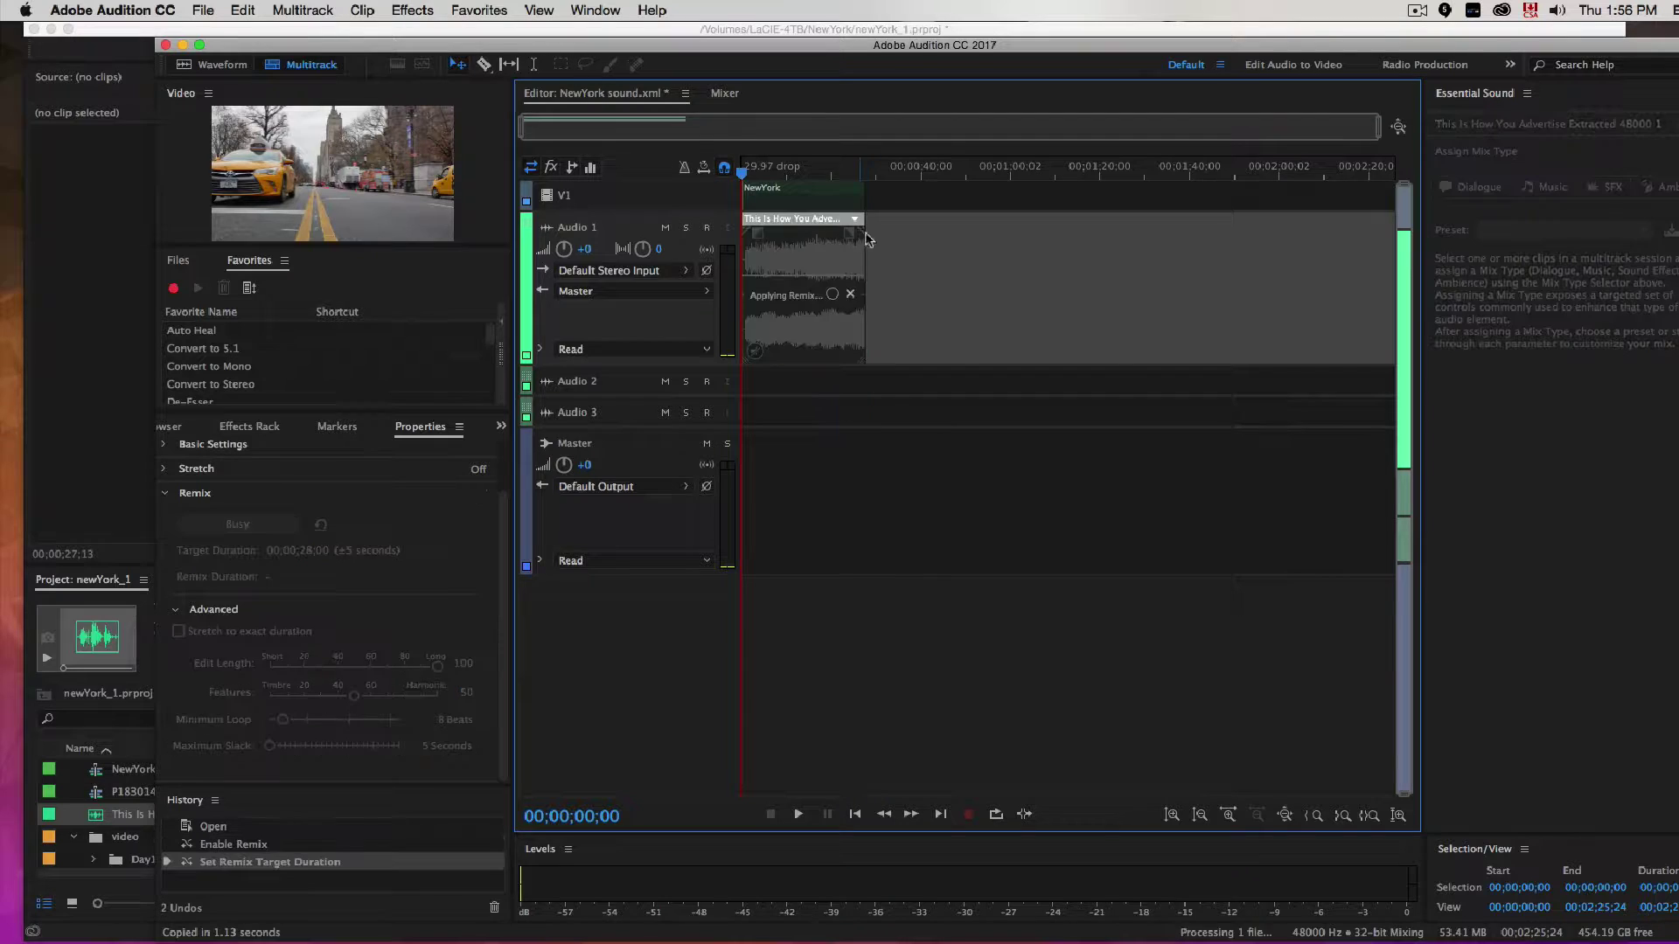
left_click(1229, 816)
left_click(1229, 815)
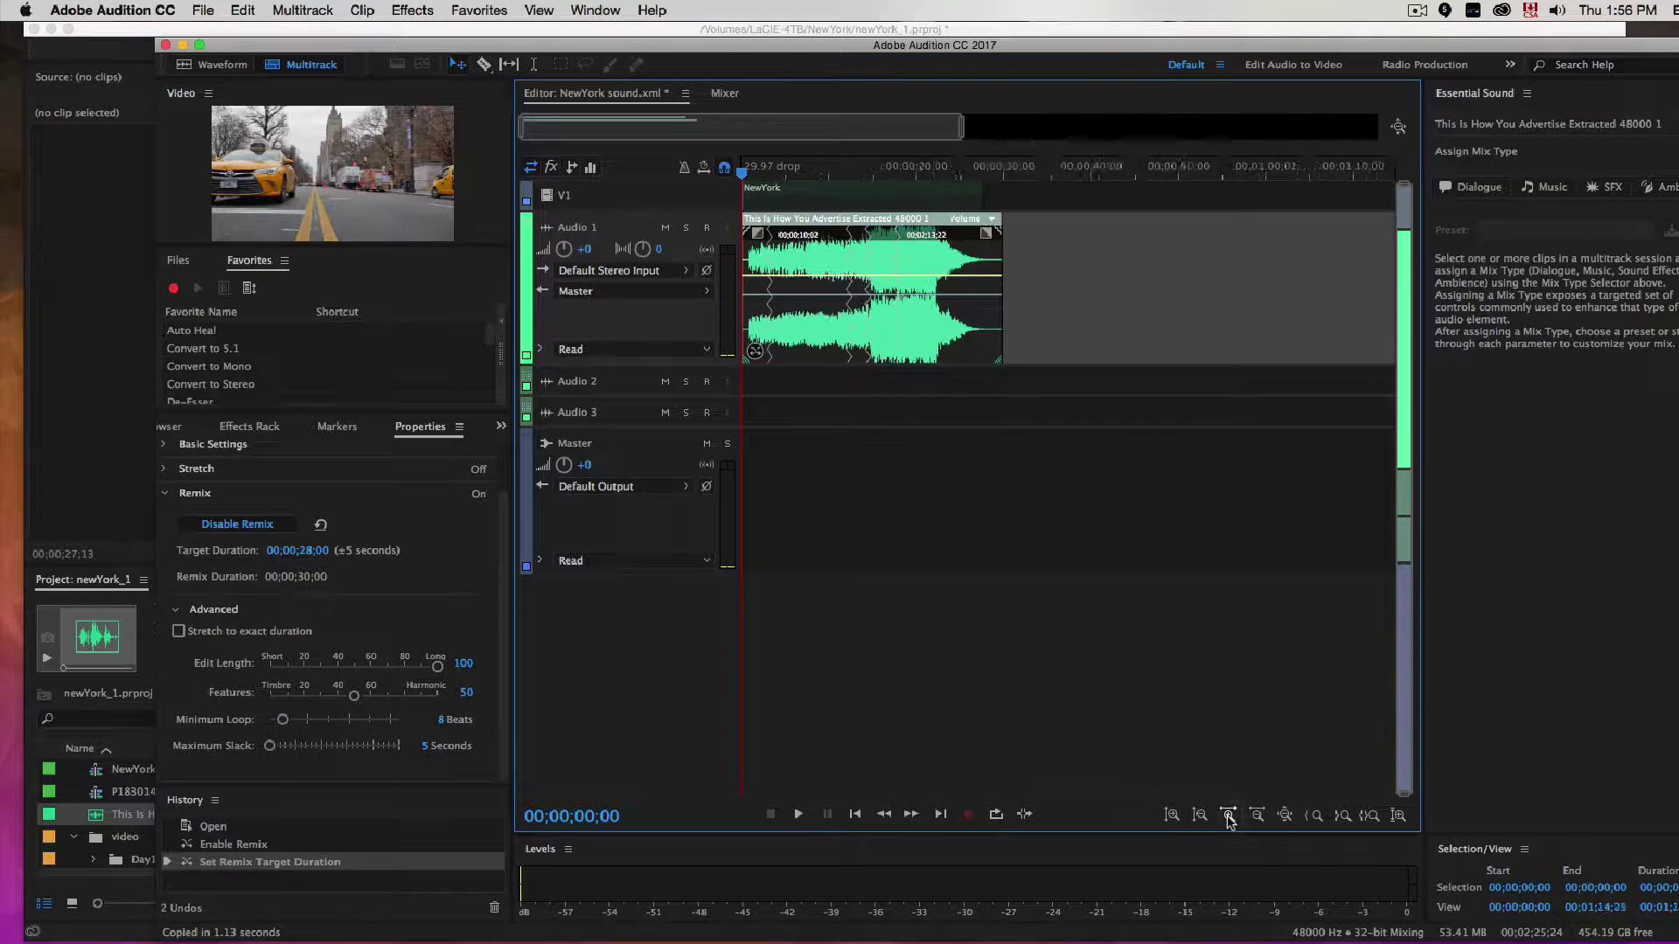
left_click(1229, 816)
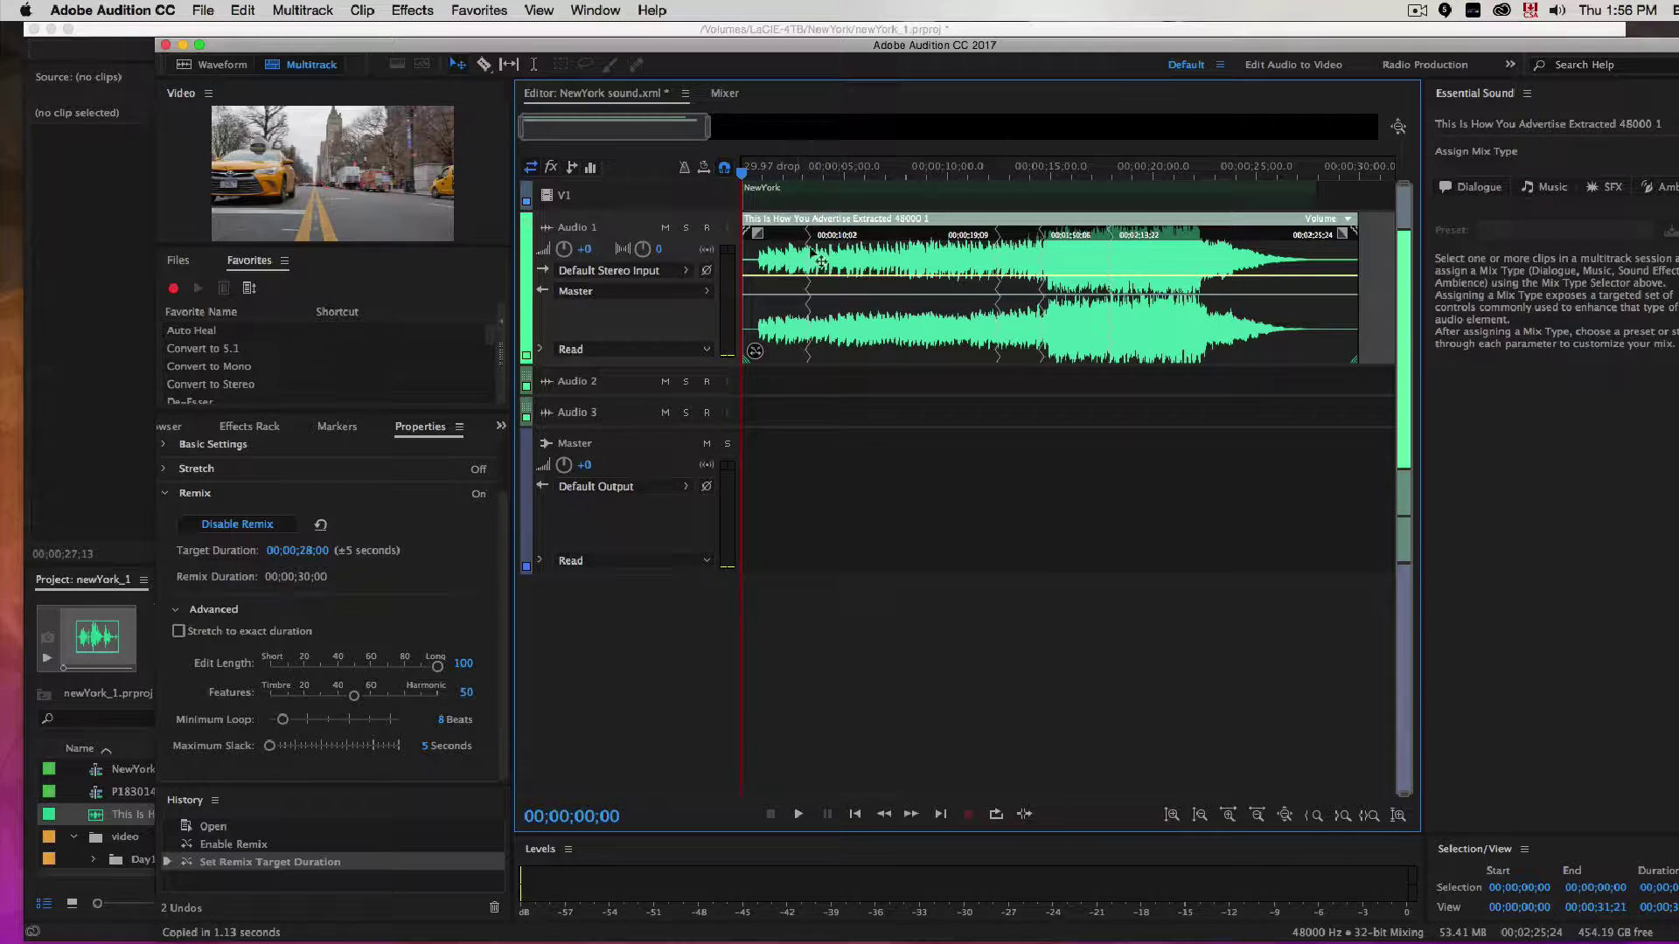
left_click(799, 814)
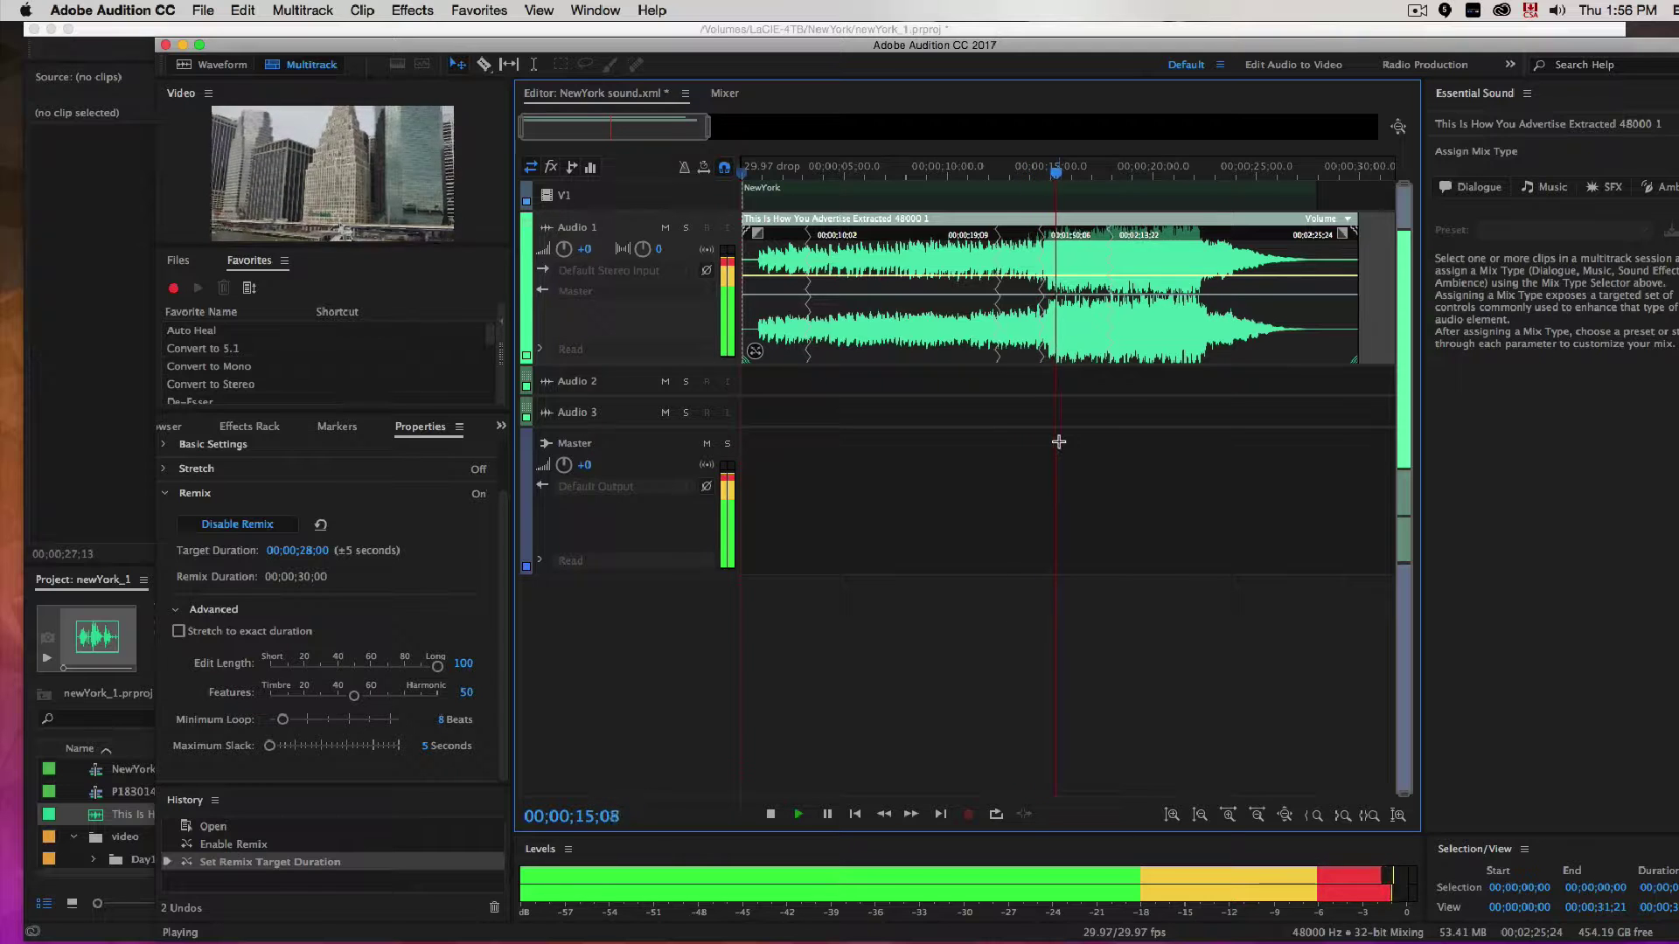
Step: Stop playback and preview a short stretch of the remix from about 14 seconds
key("space")
left_click_drag(1064, 173, 1032, 179)
key("space")
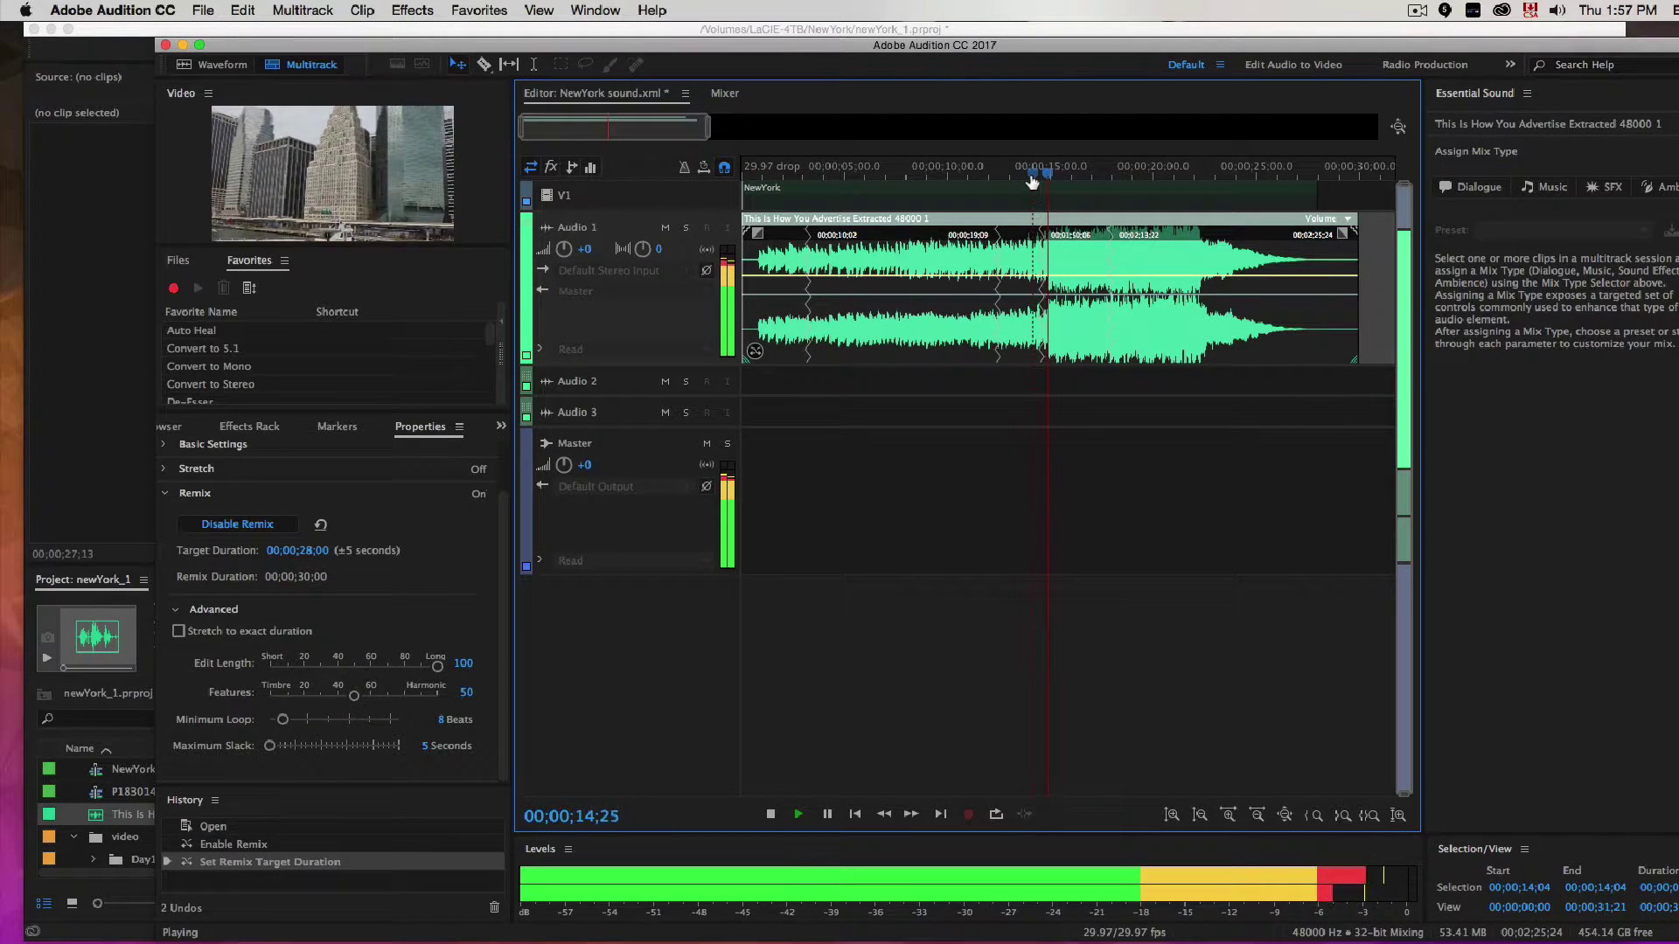
key("space")
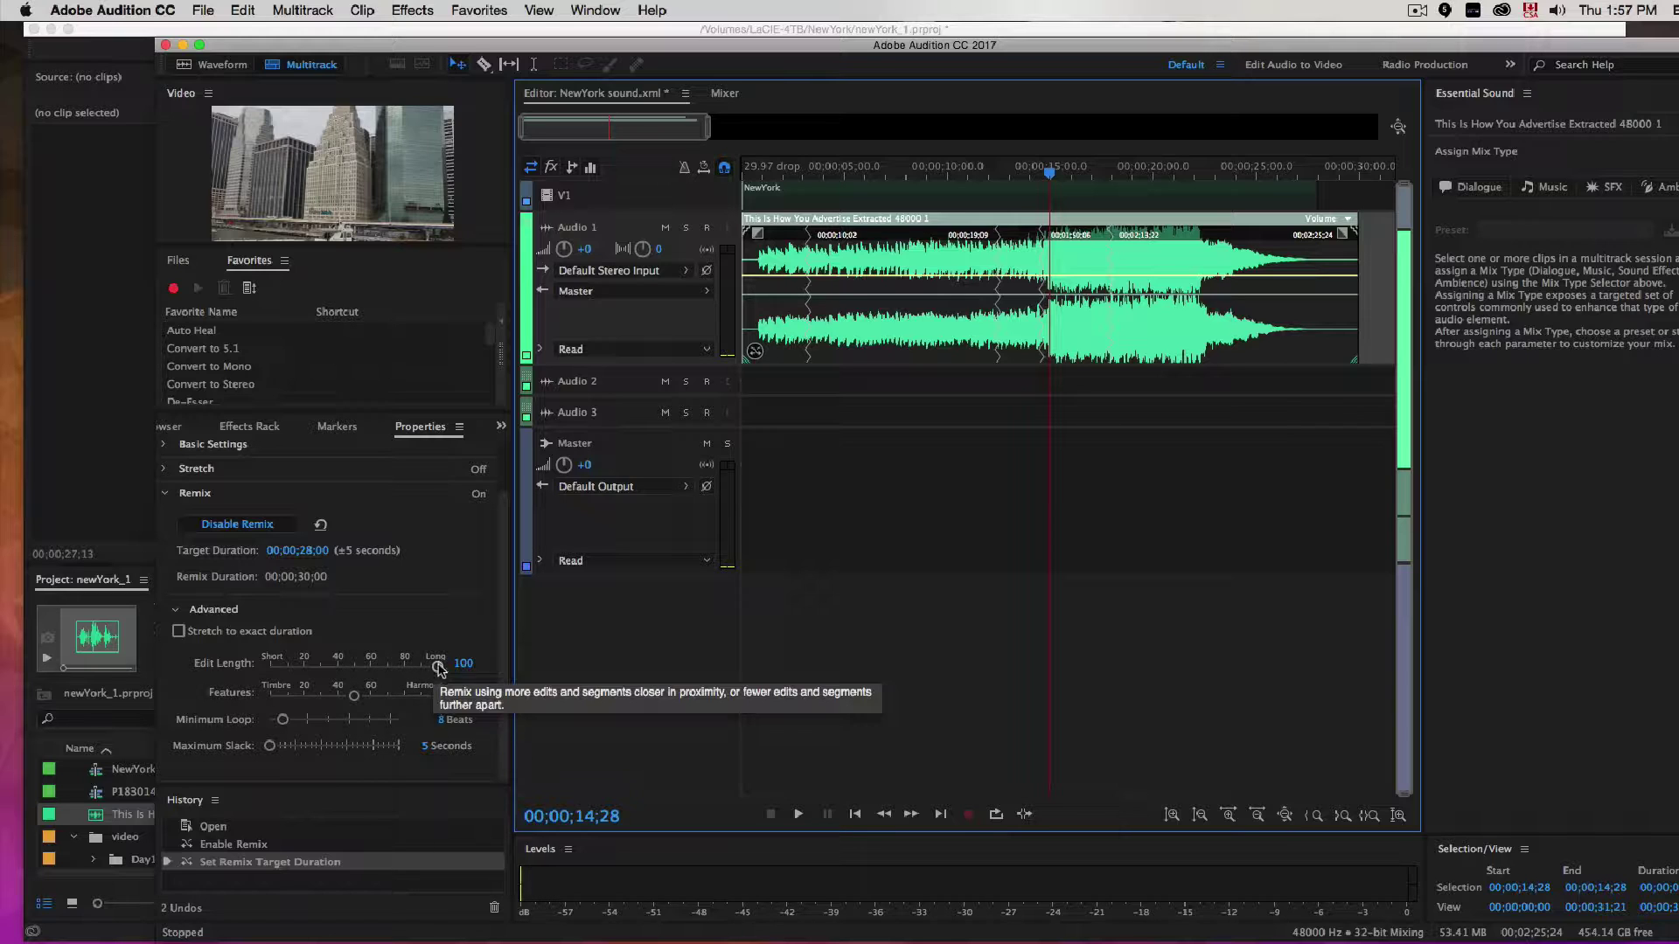
Step: Lower the remix Edit Length to 82 and play the result from about 13 seconds
left_click_drag(438, 666, 421, 671)
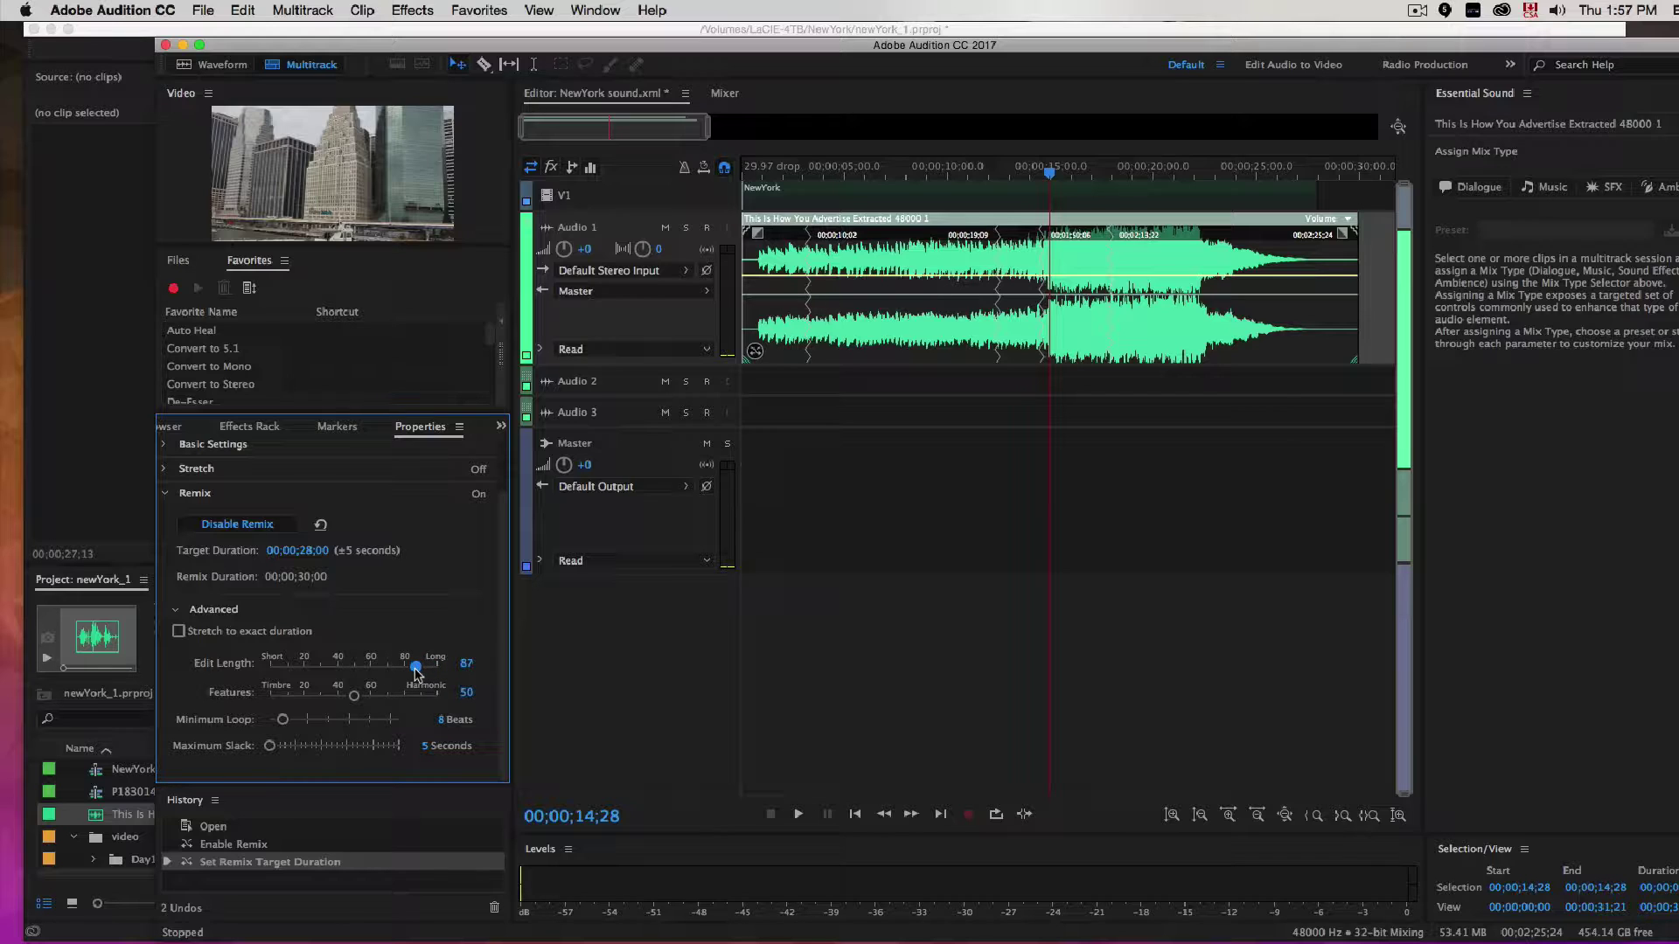
left_click_drag(417, 671, 407, 671)
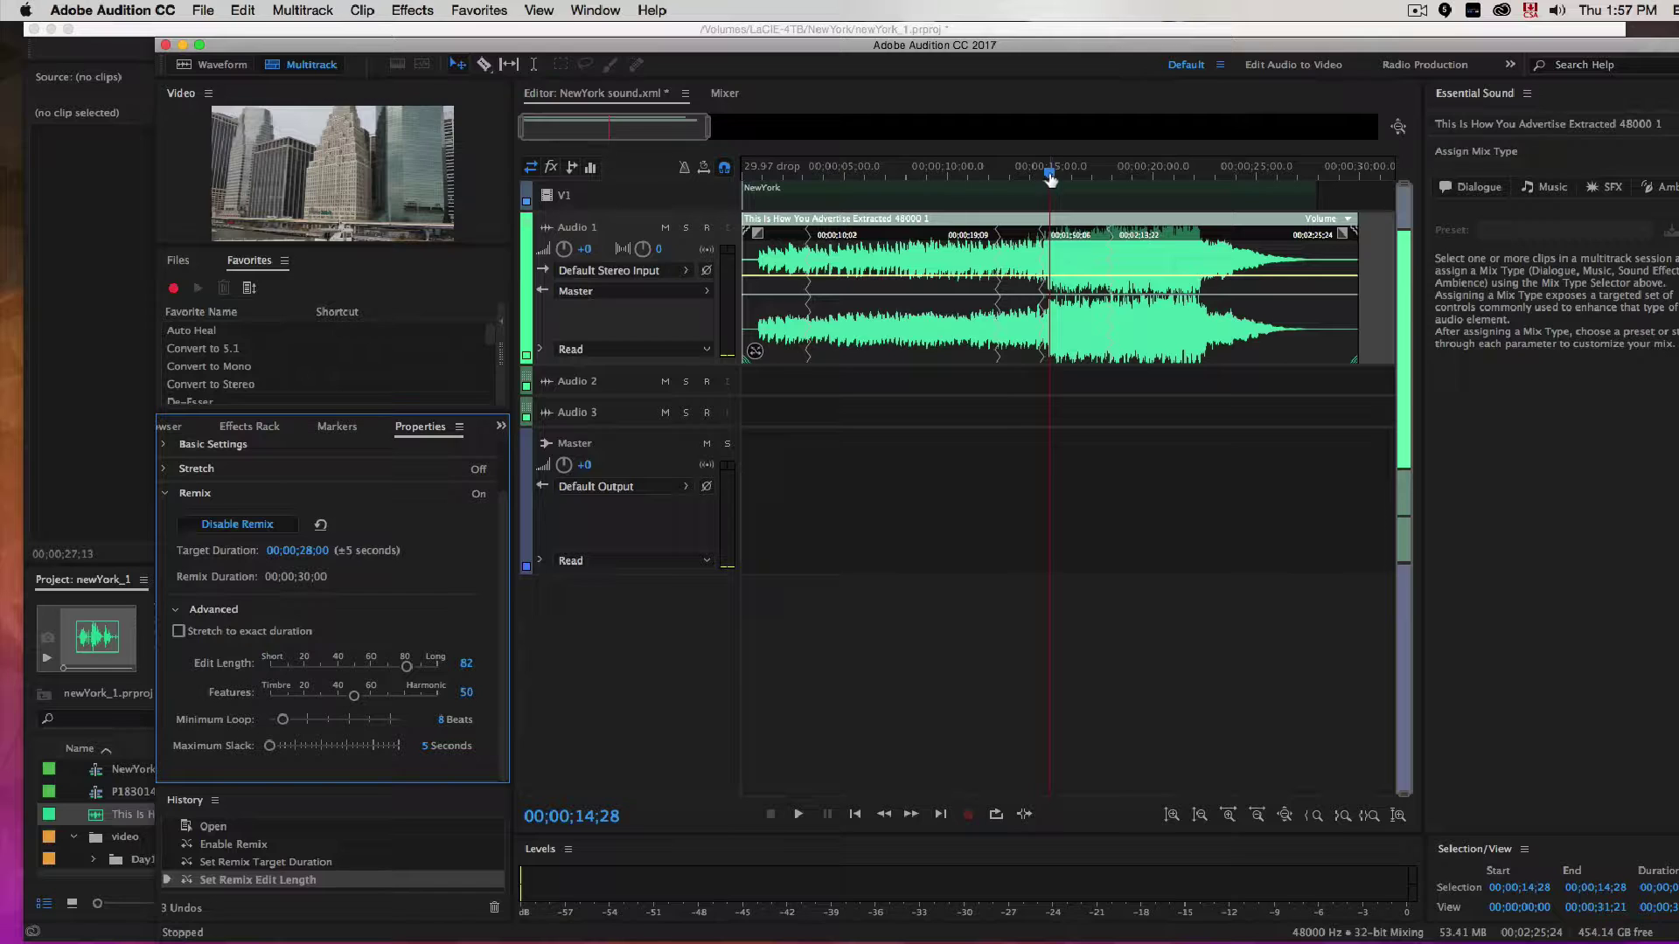
left_click_drag(1050, 174, 1020, 175)
key("space")
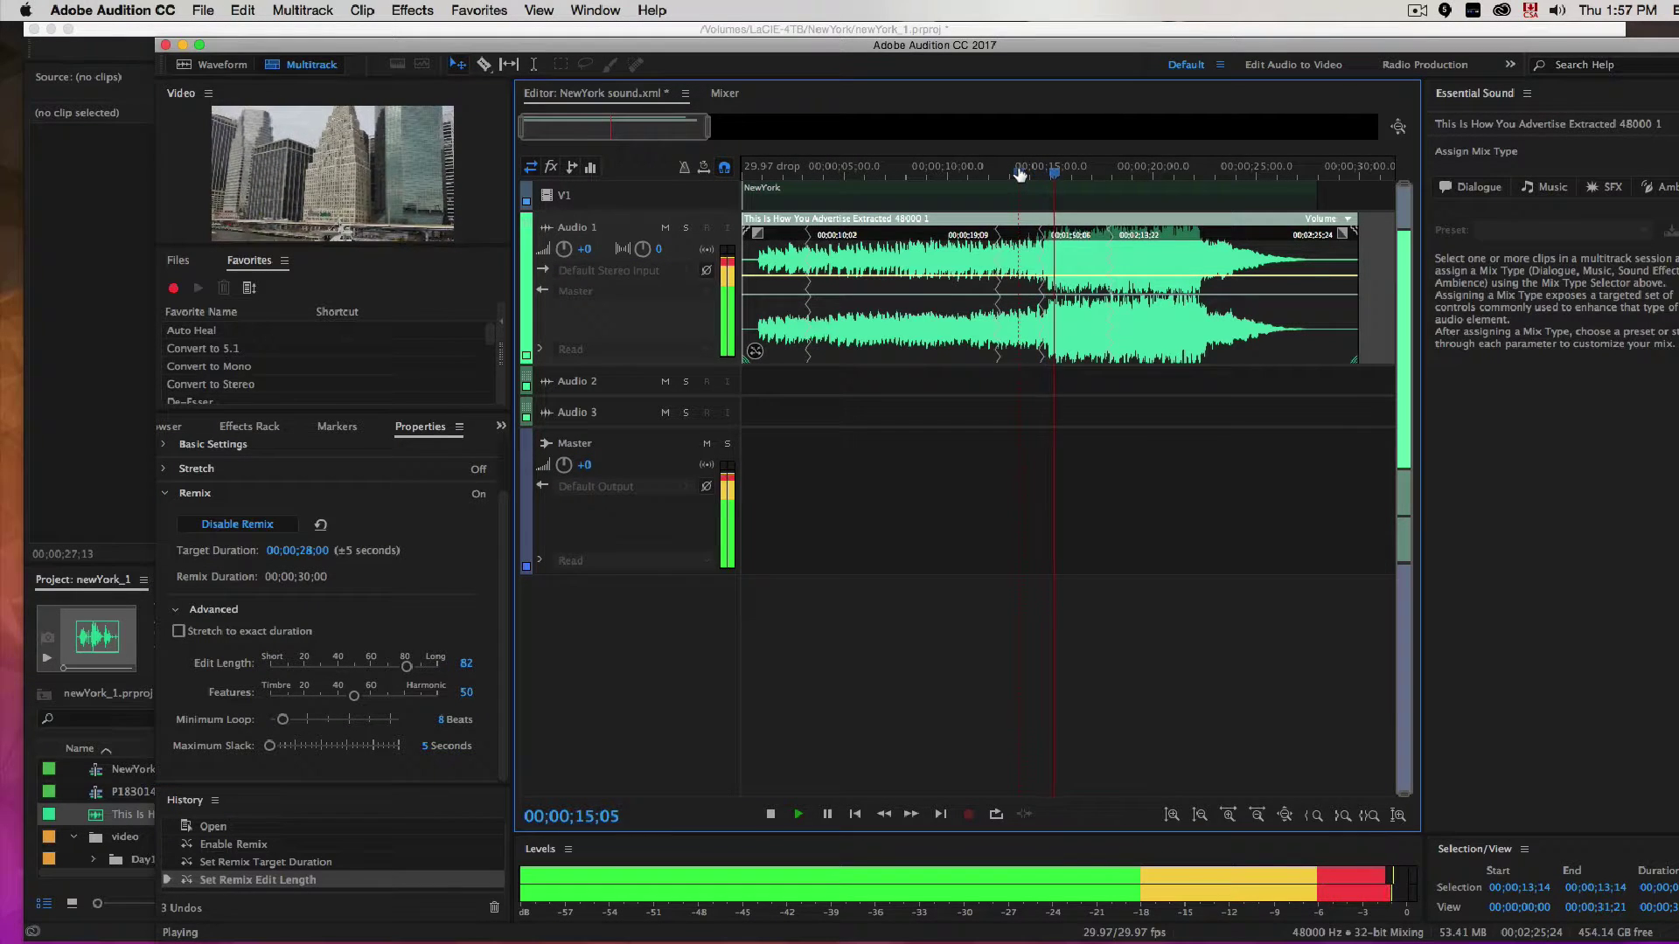
Step: Raise the remix Features weight to 66 and preview from about 11 seconds
key("space")
left_click_drag(353, 695, 380, 695)
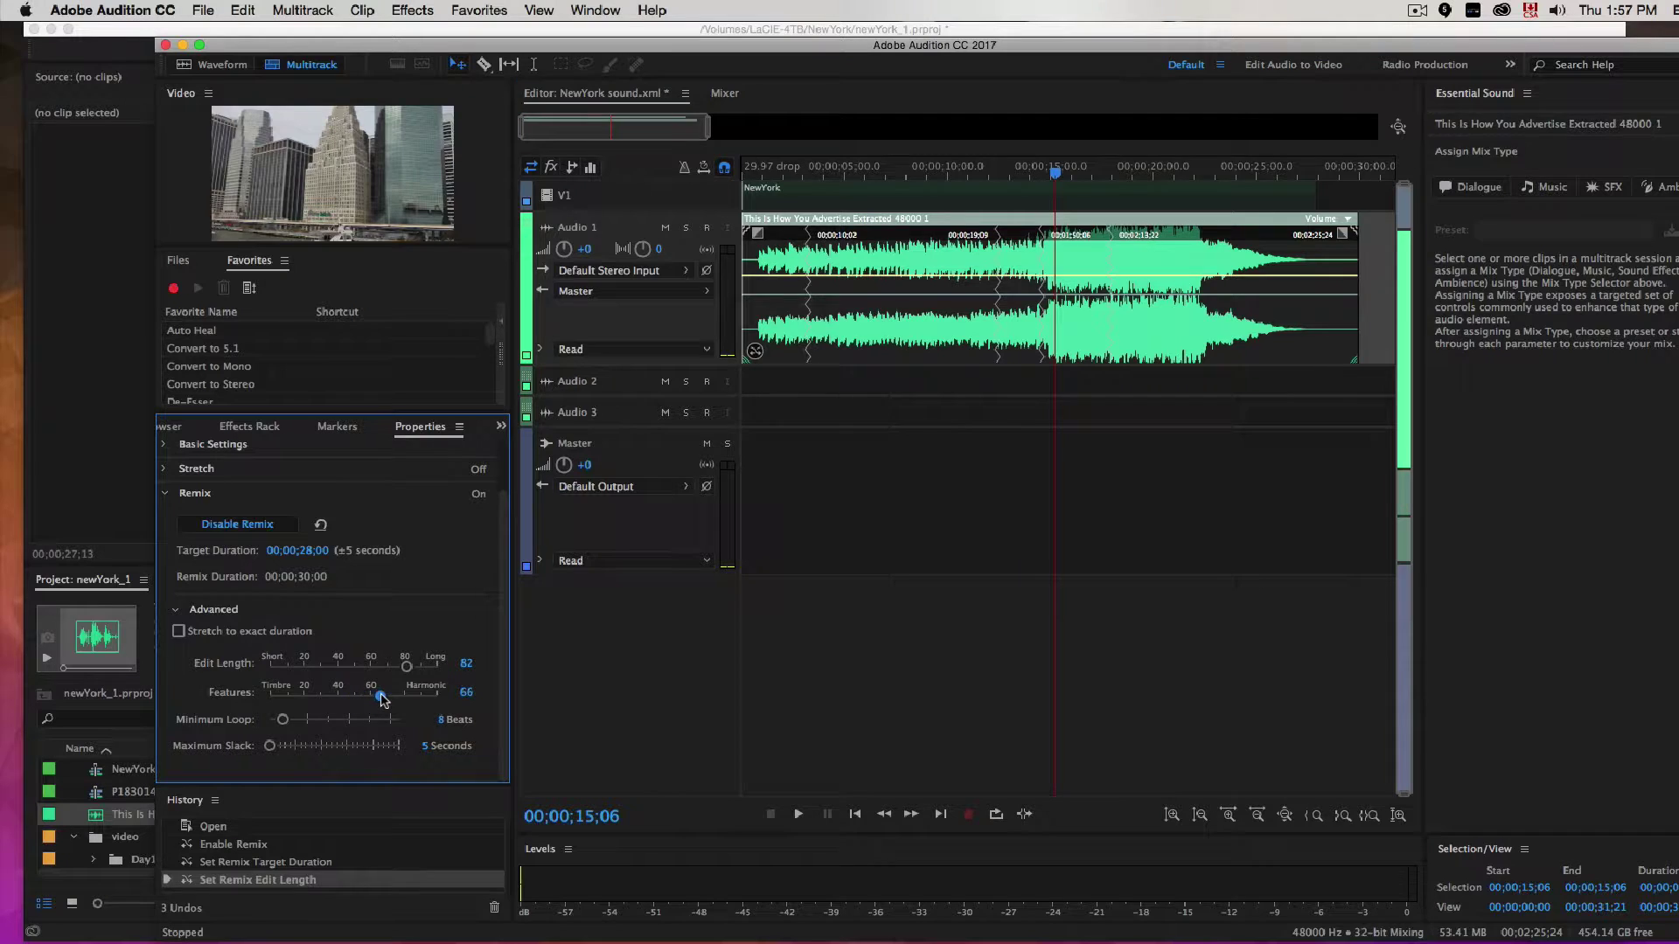
left_click_drag(1058, 174, 987, 176)
key("space")
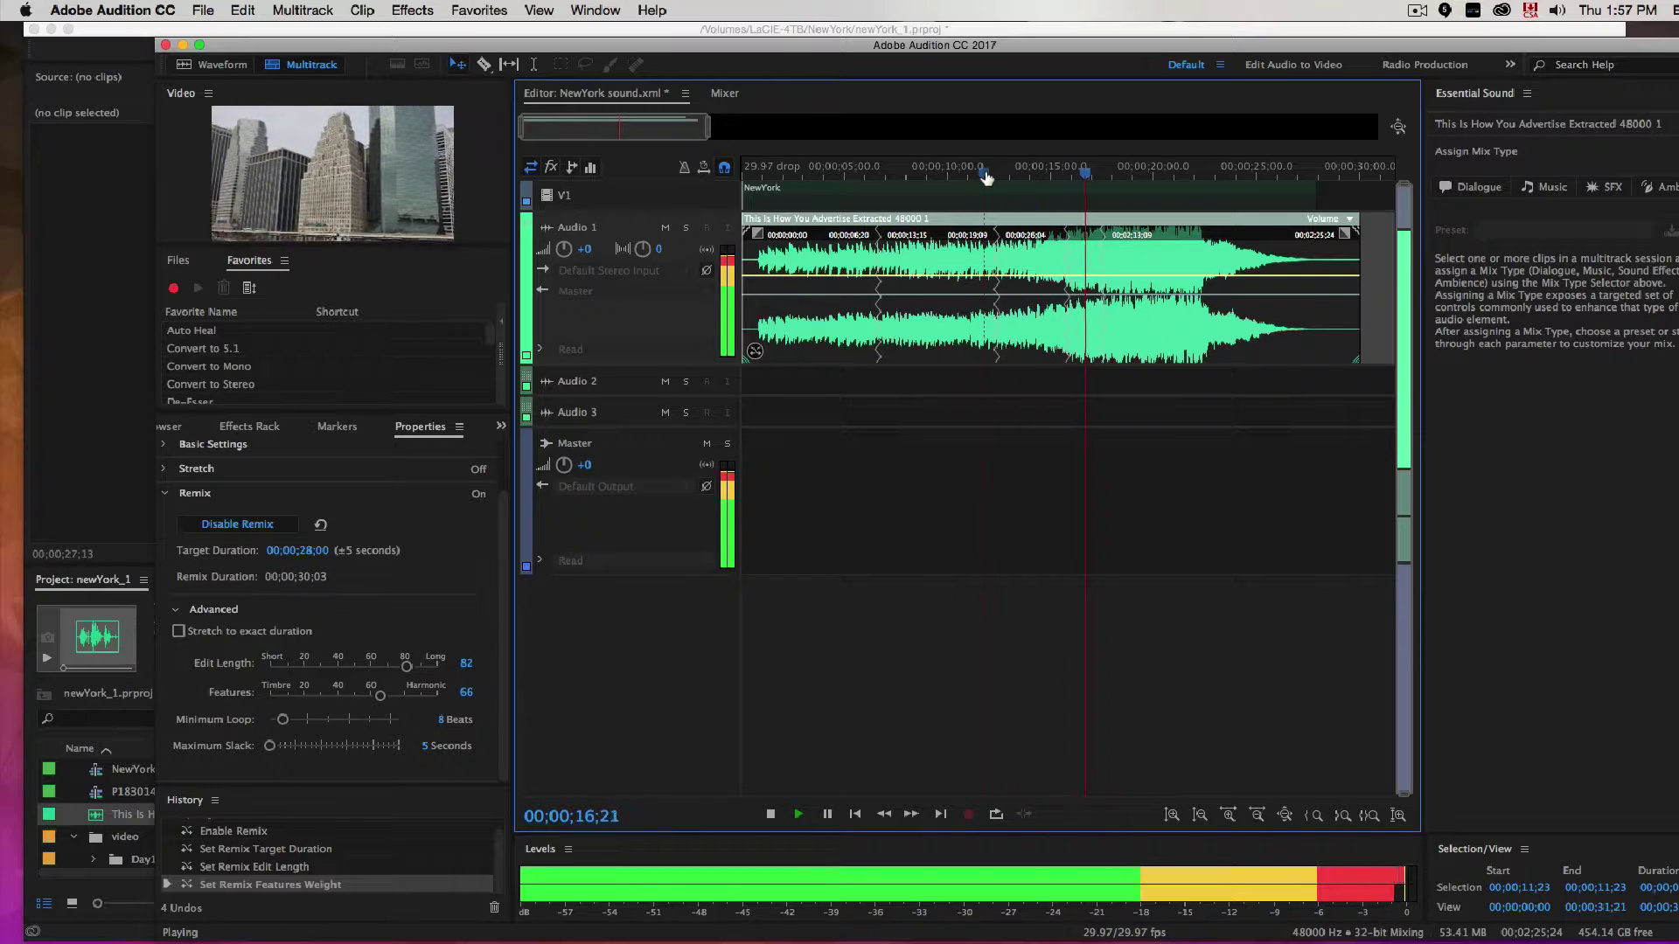
Step: Set Features to 73 and Edit Length to 93, then audition the 30;03 remix
left_click_drag(1119, 171, 1041, 171)
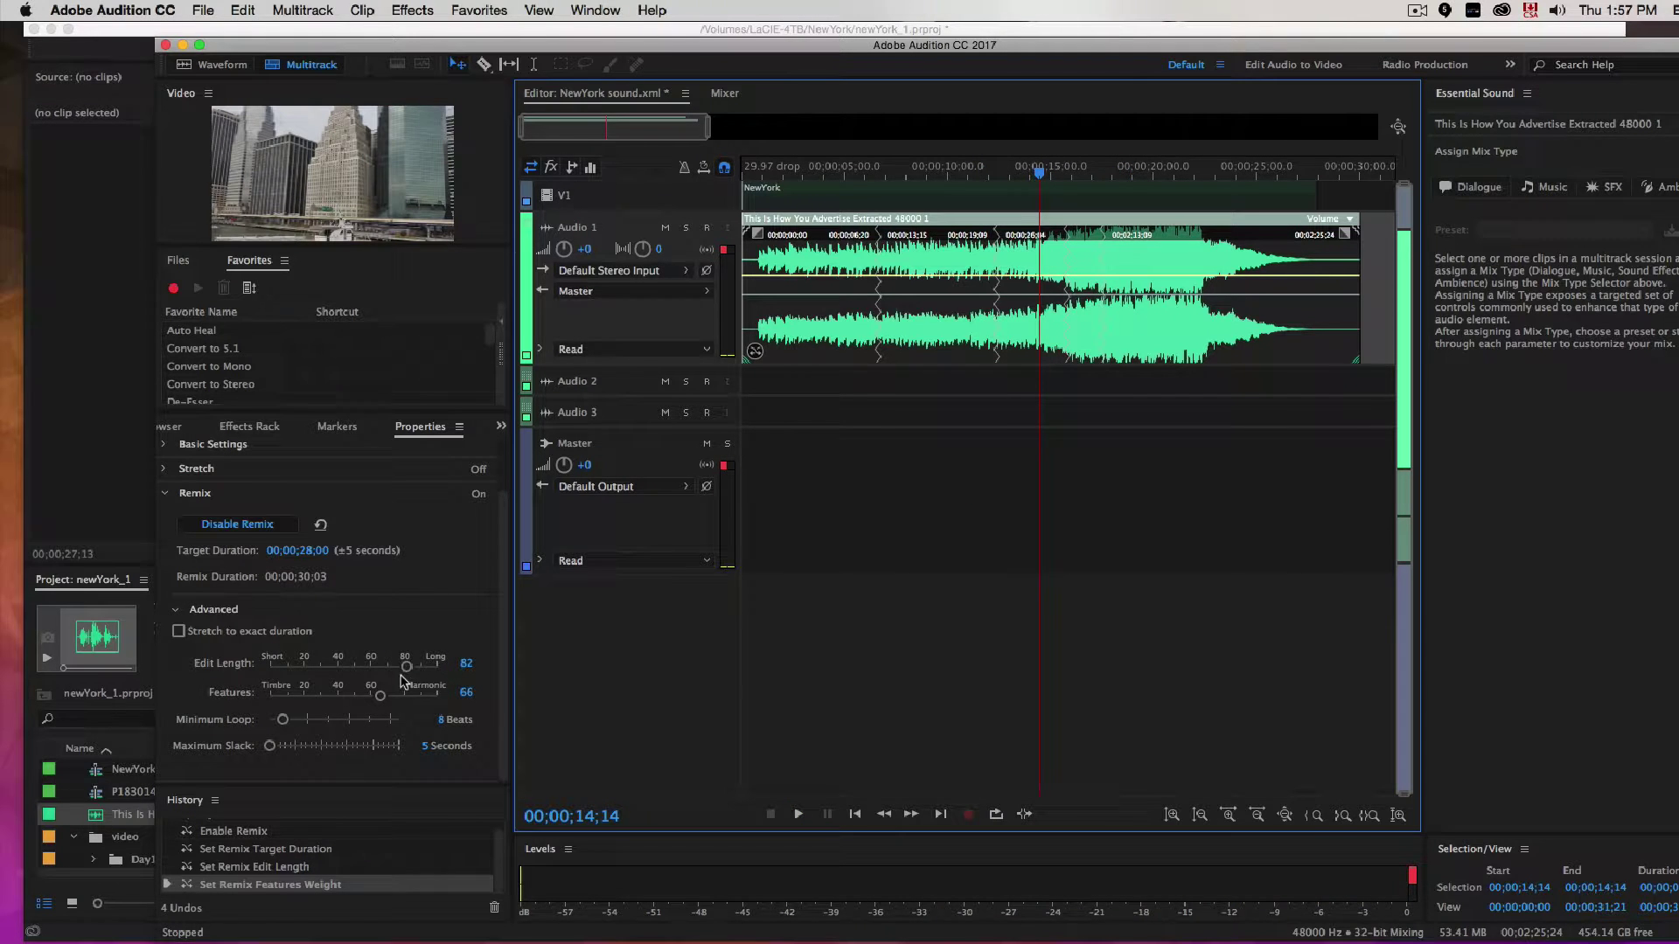
left_click_drag(381, 700, 426, 667)
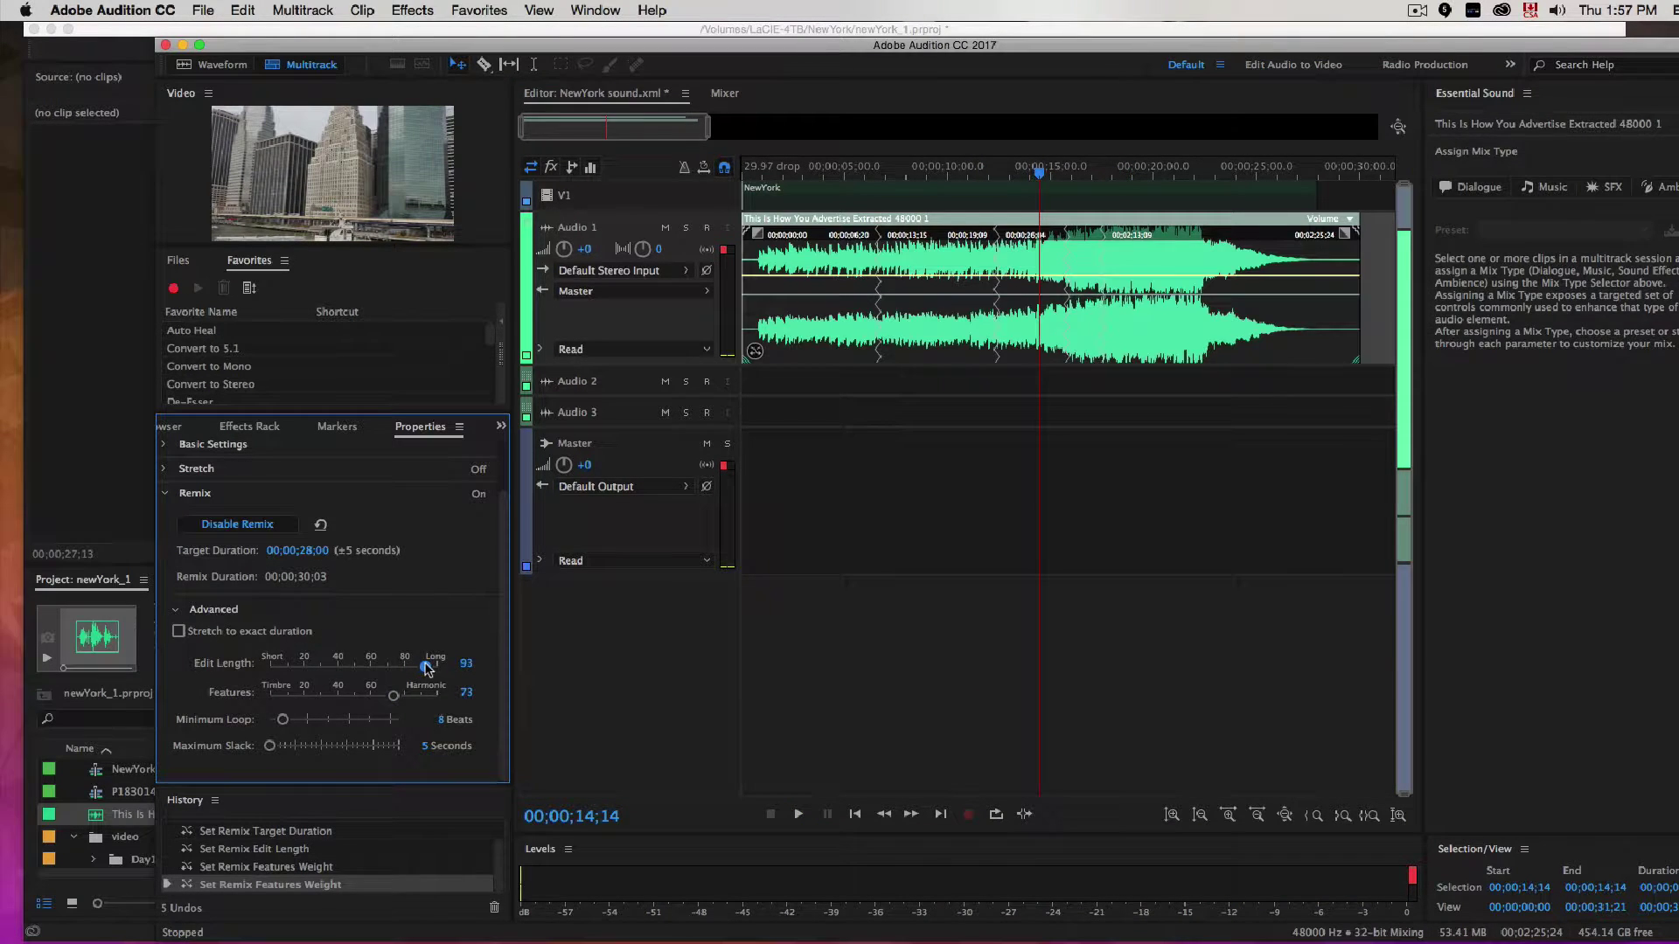
key("space")
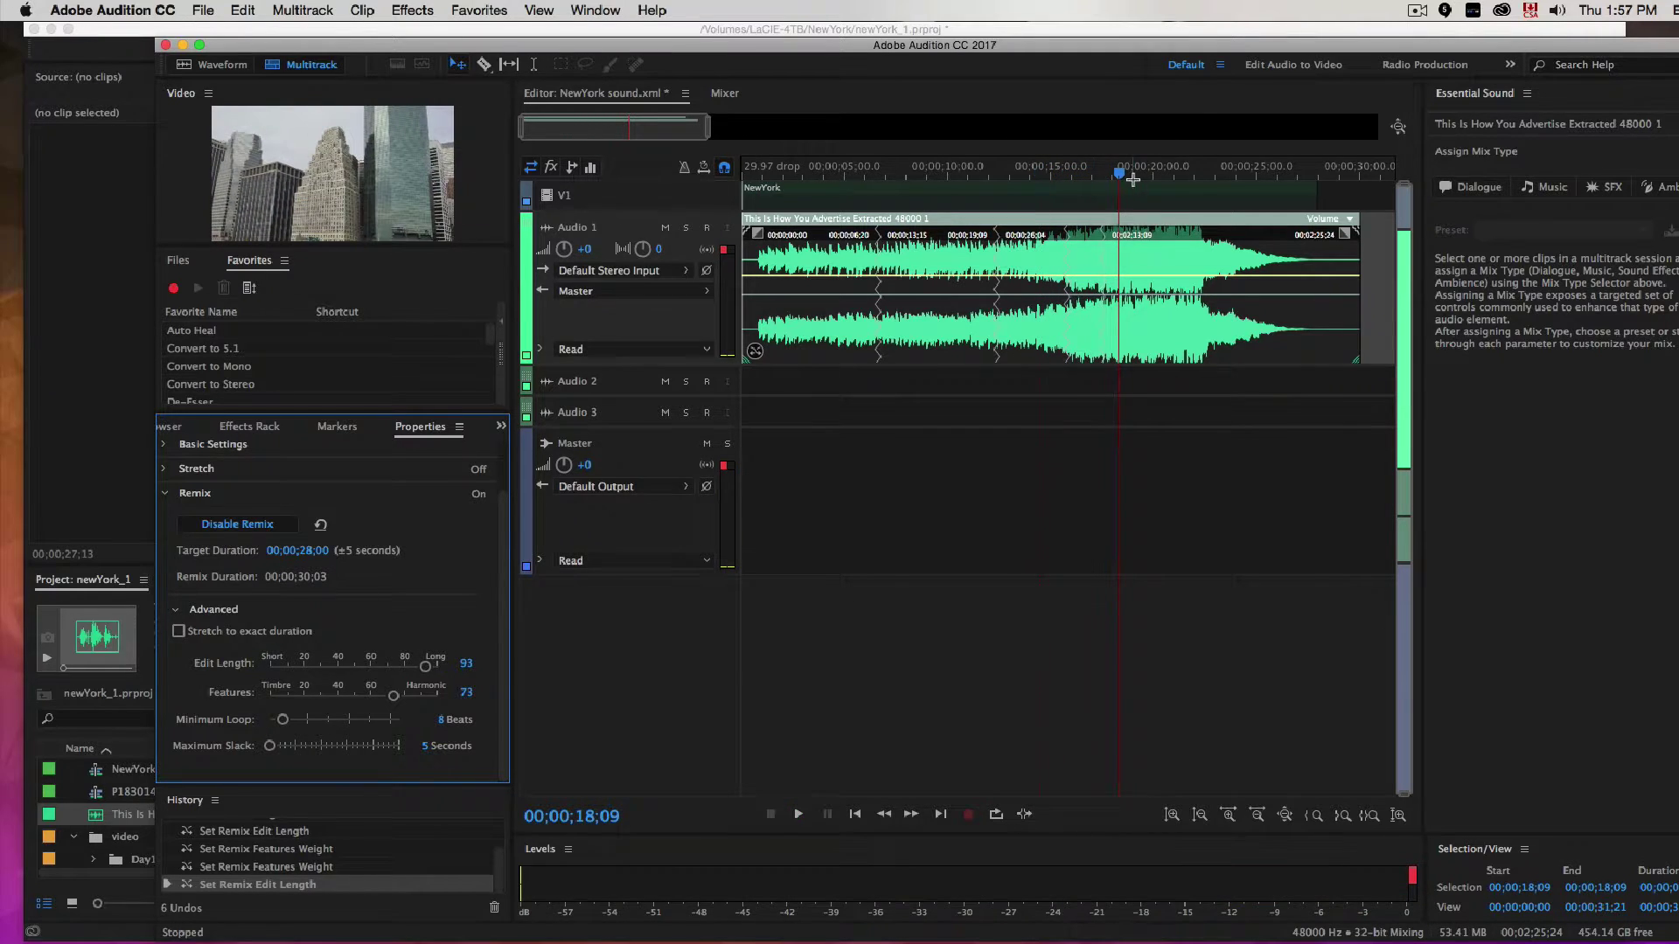
left_click_drag(1118, 173, 979, 180)
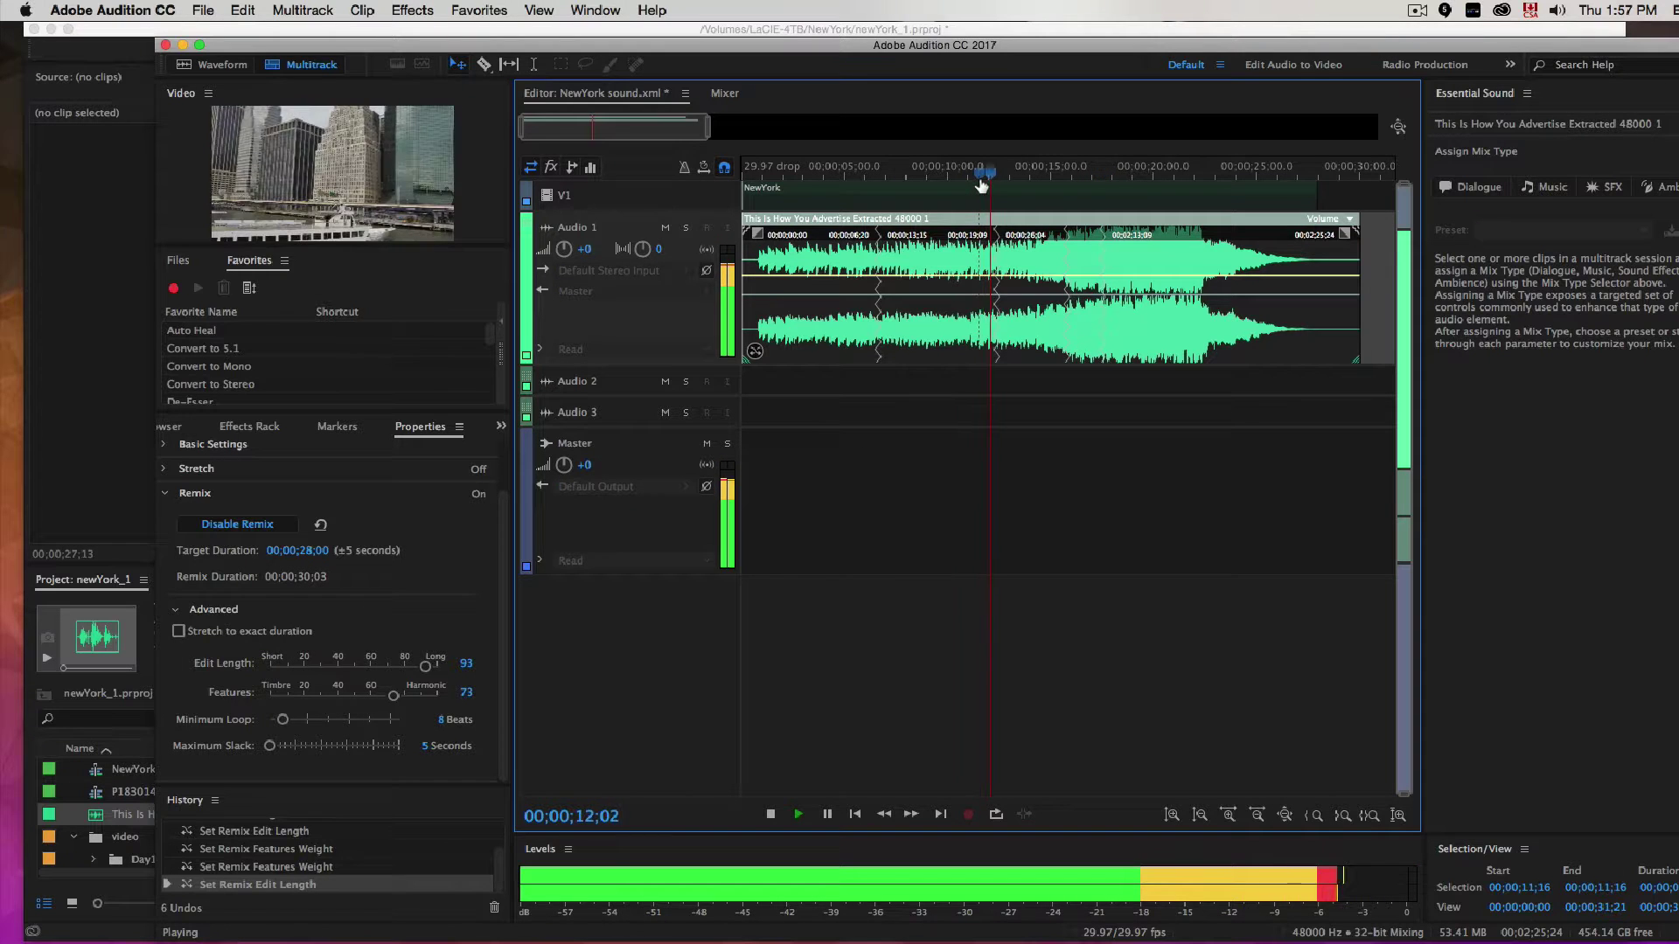
key("space")
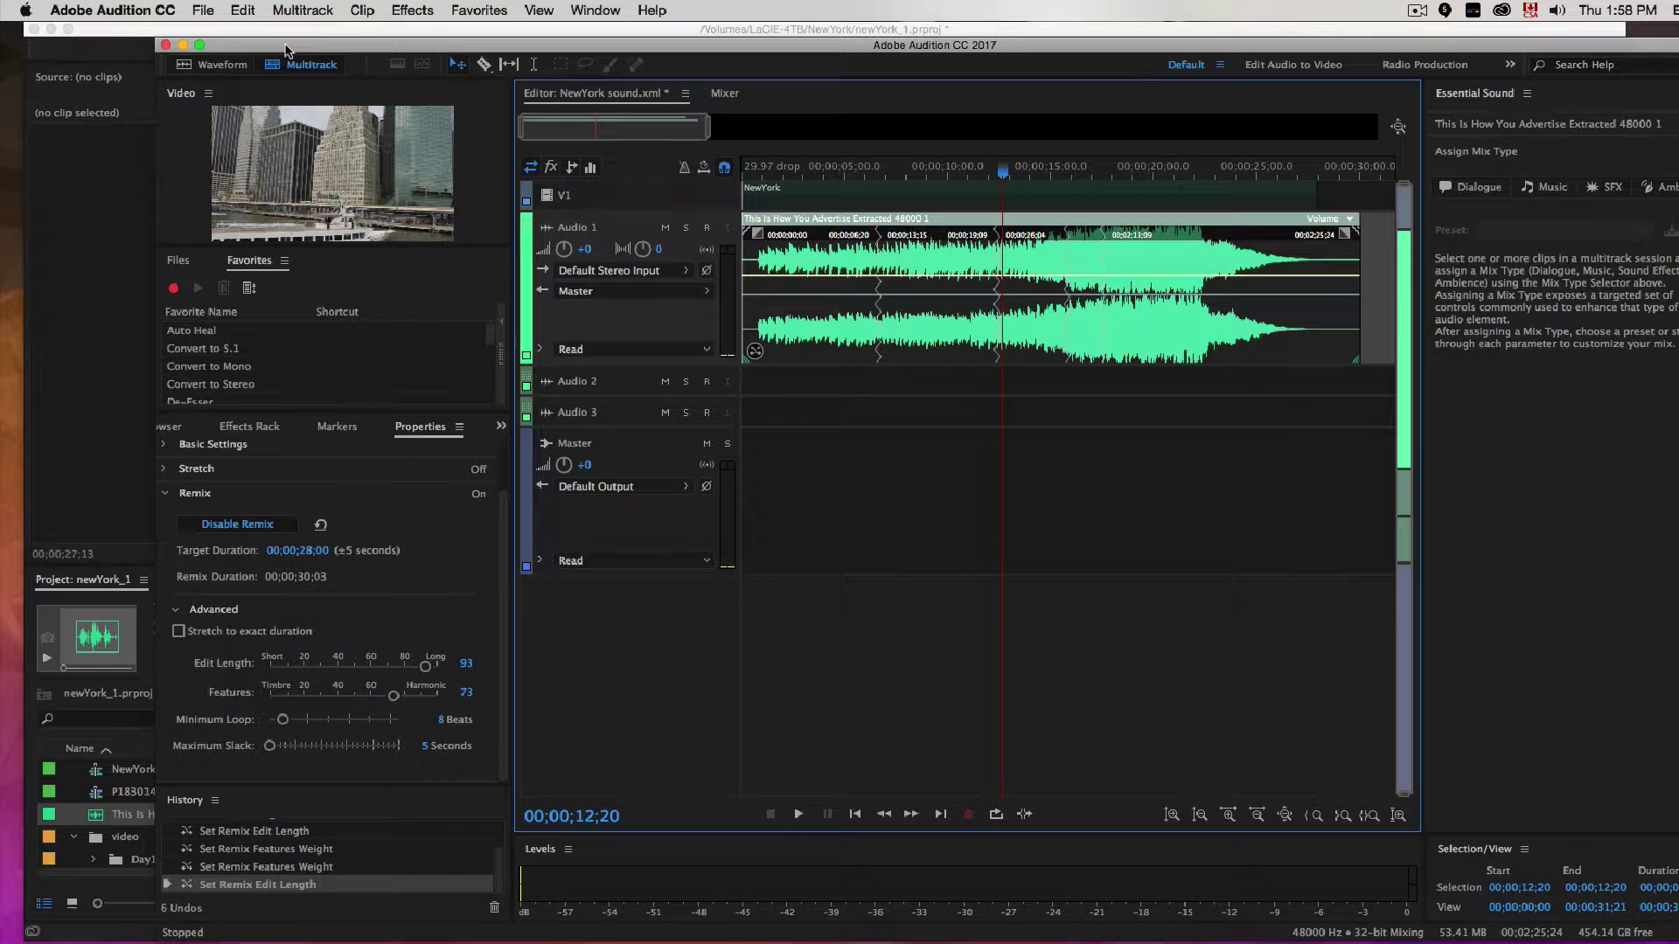
Step: Export the session to Premiere Pro as a stereo mixdown file
left_click(298, 12)
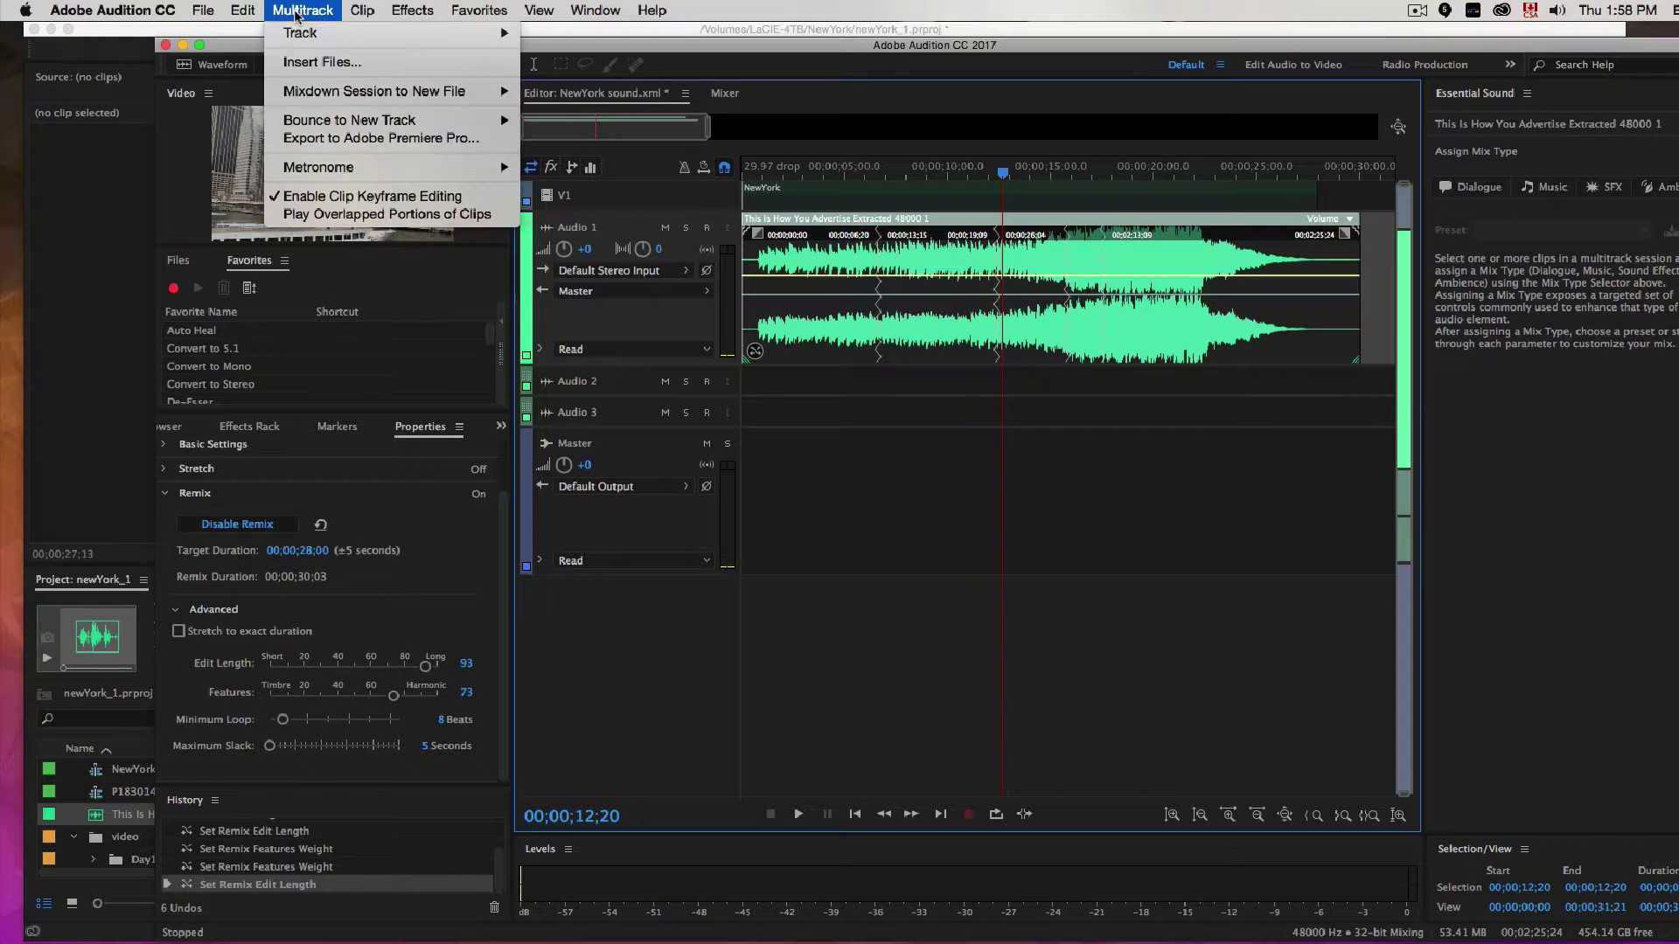
left_click(322, 138)
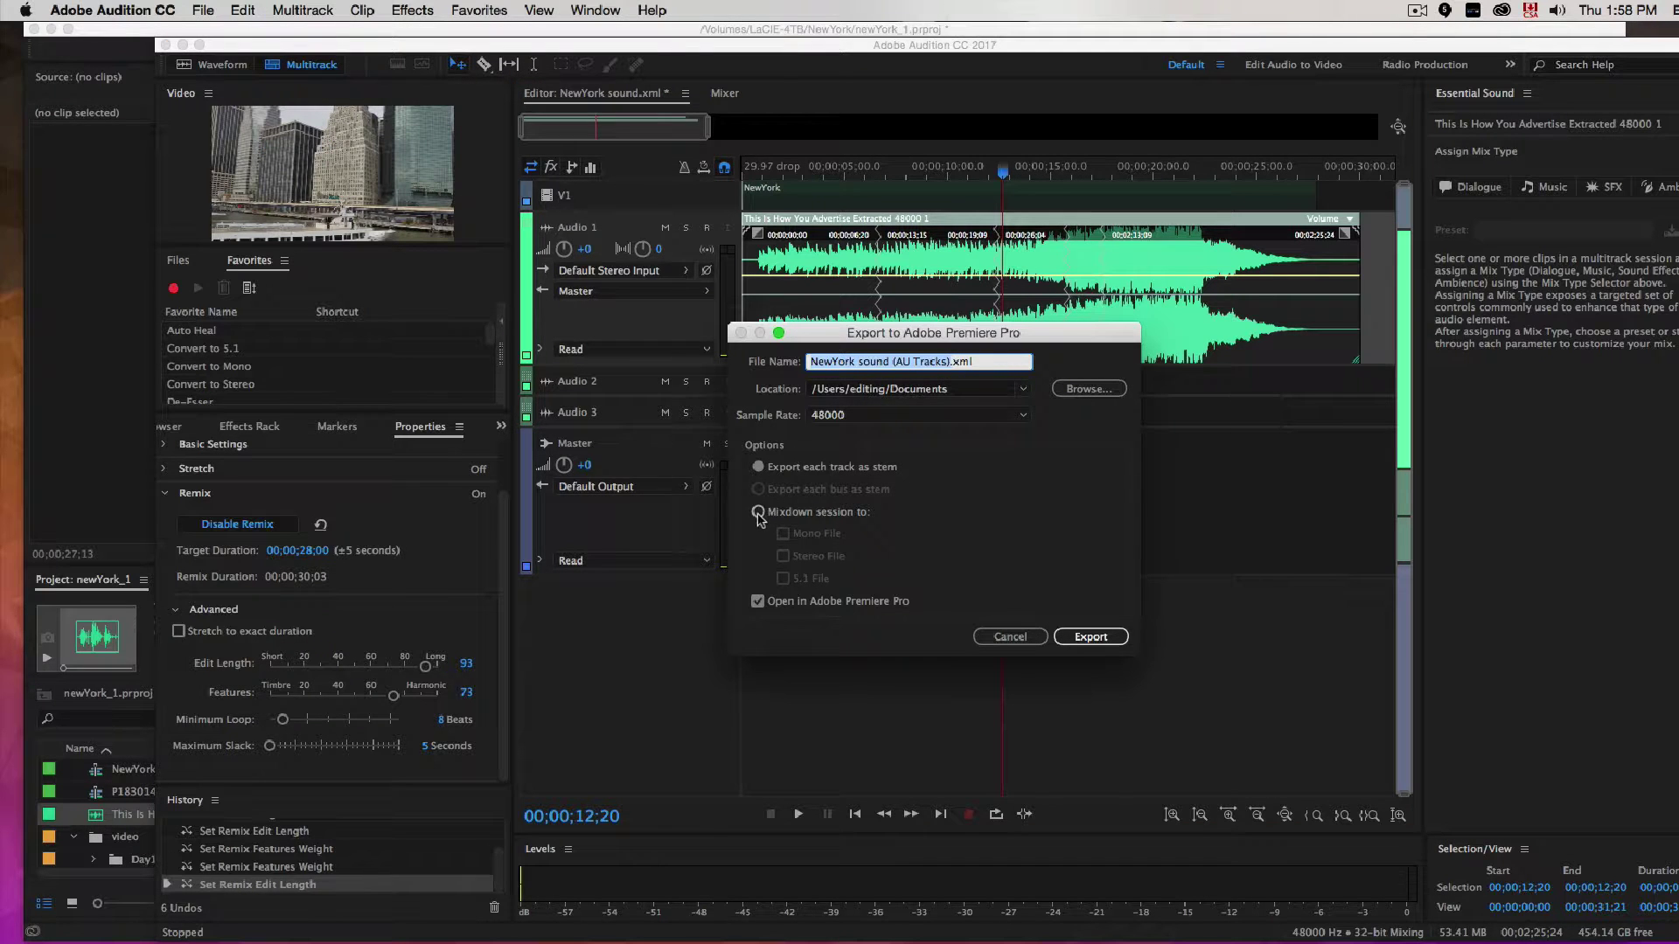
left_click(759, 512)
left_click(783, 557)
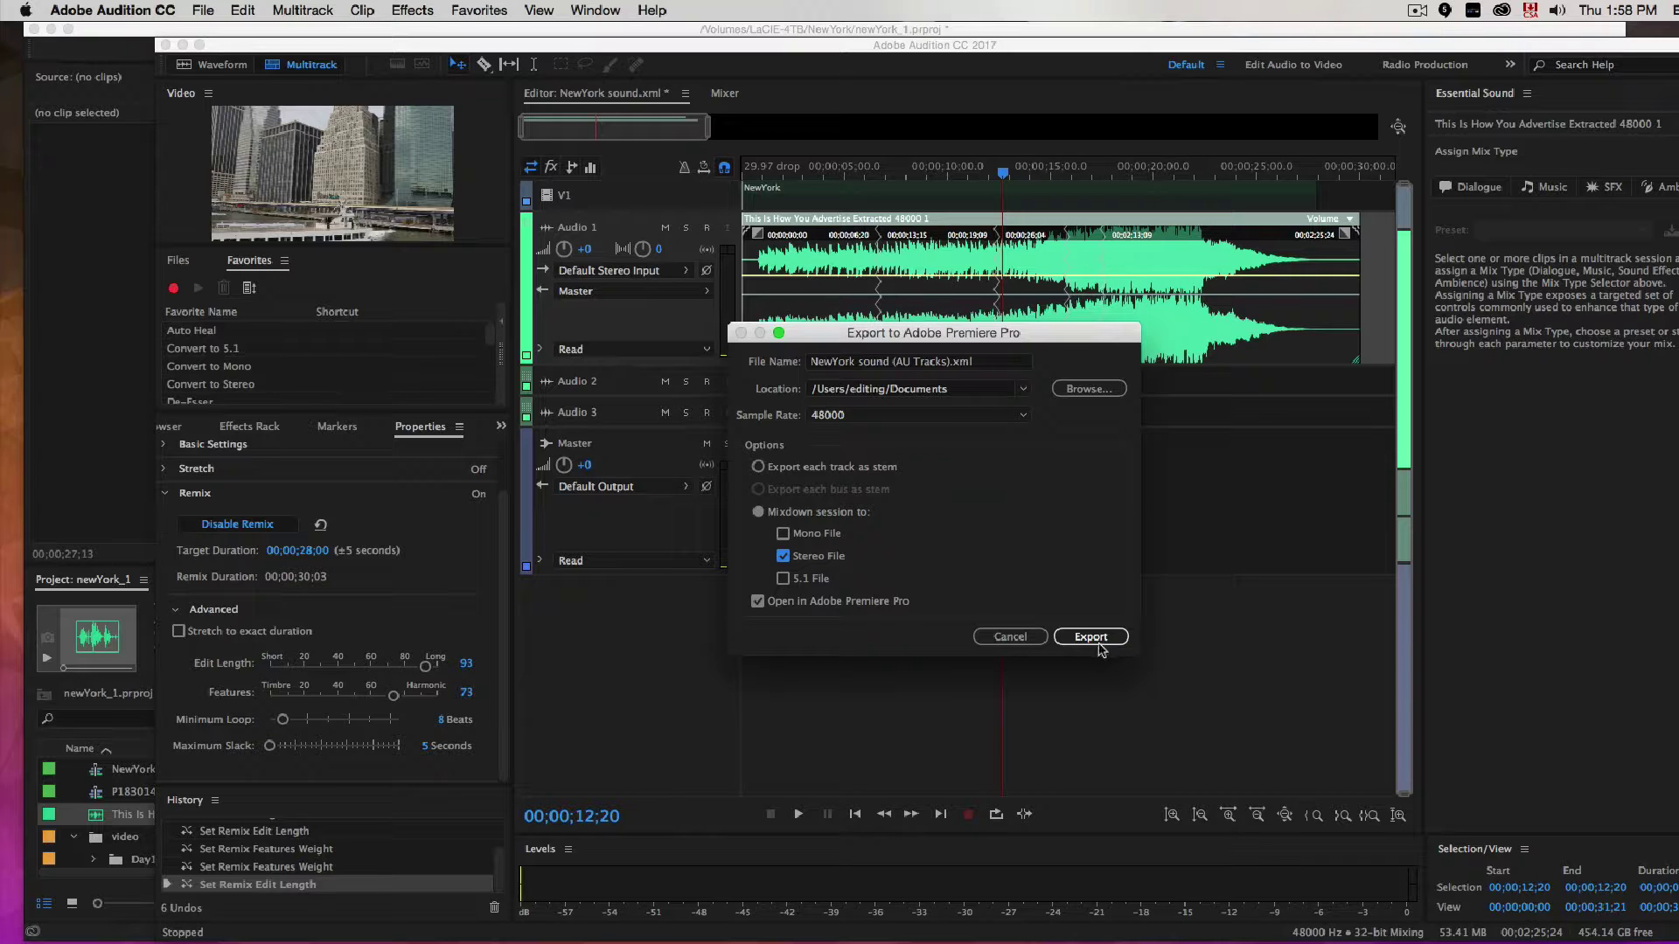
left_click(1090, 641)
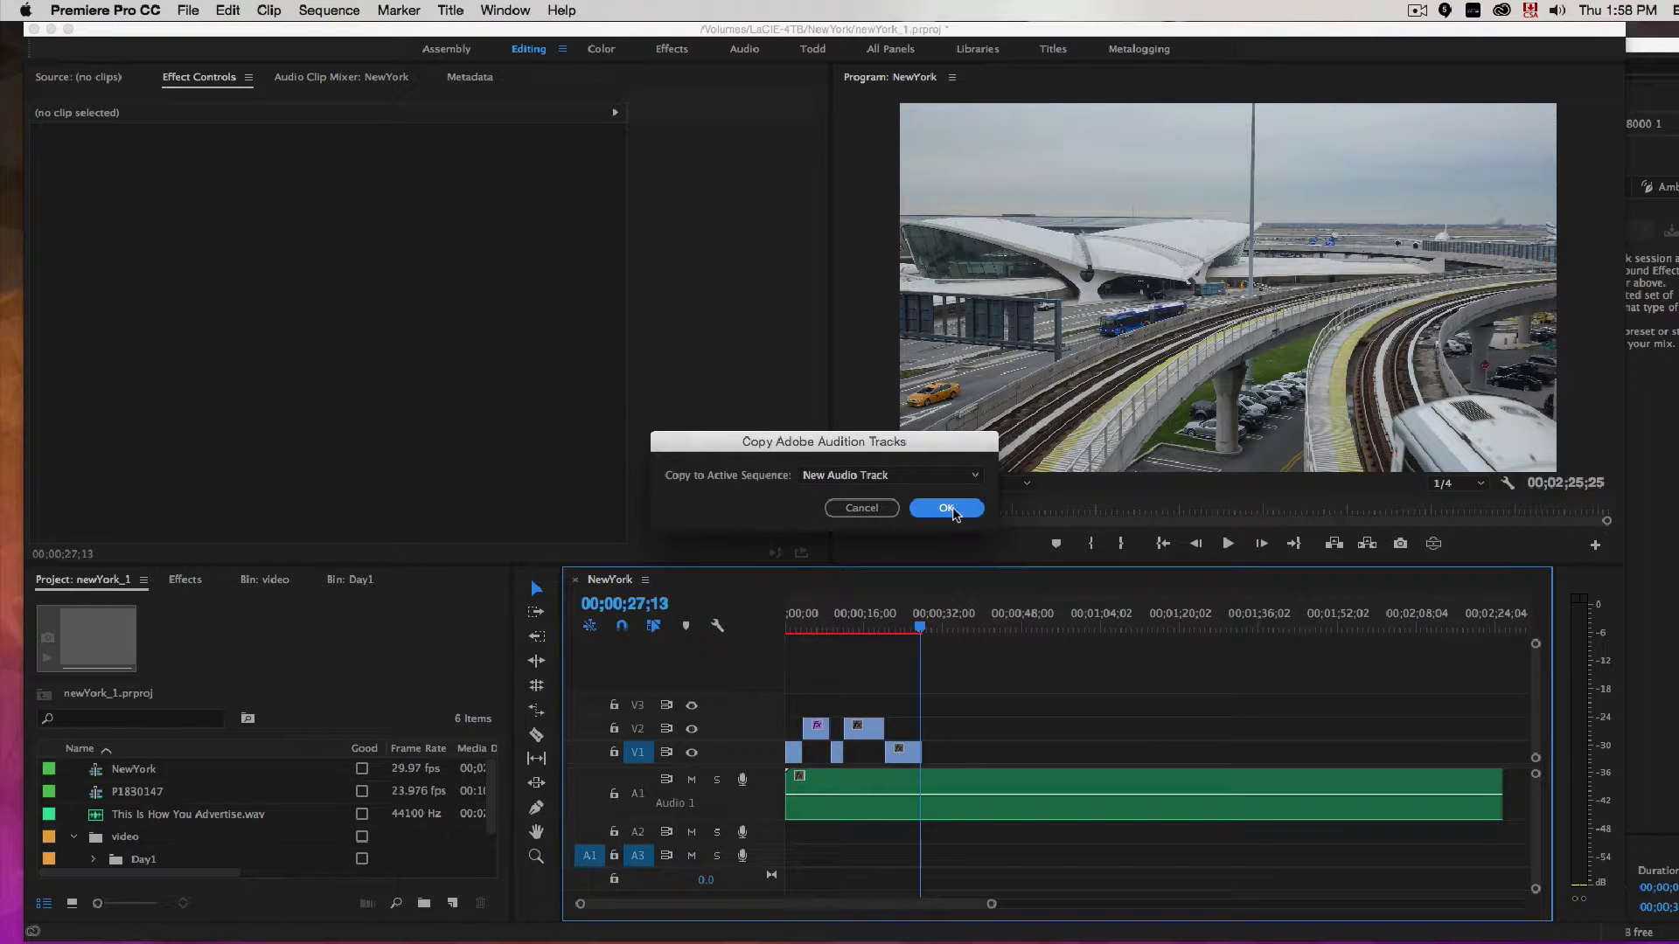
Step: Copy the Audition stereo mixdown to a new audio track, move it to A2, and mute A1
left_click(948, 510)
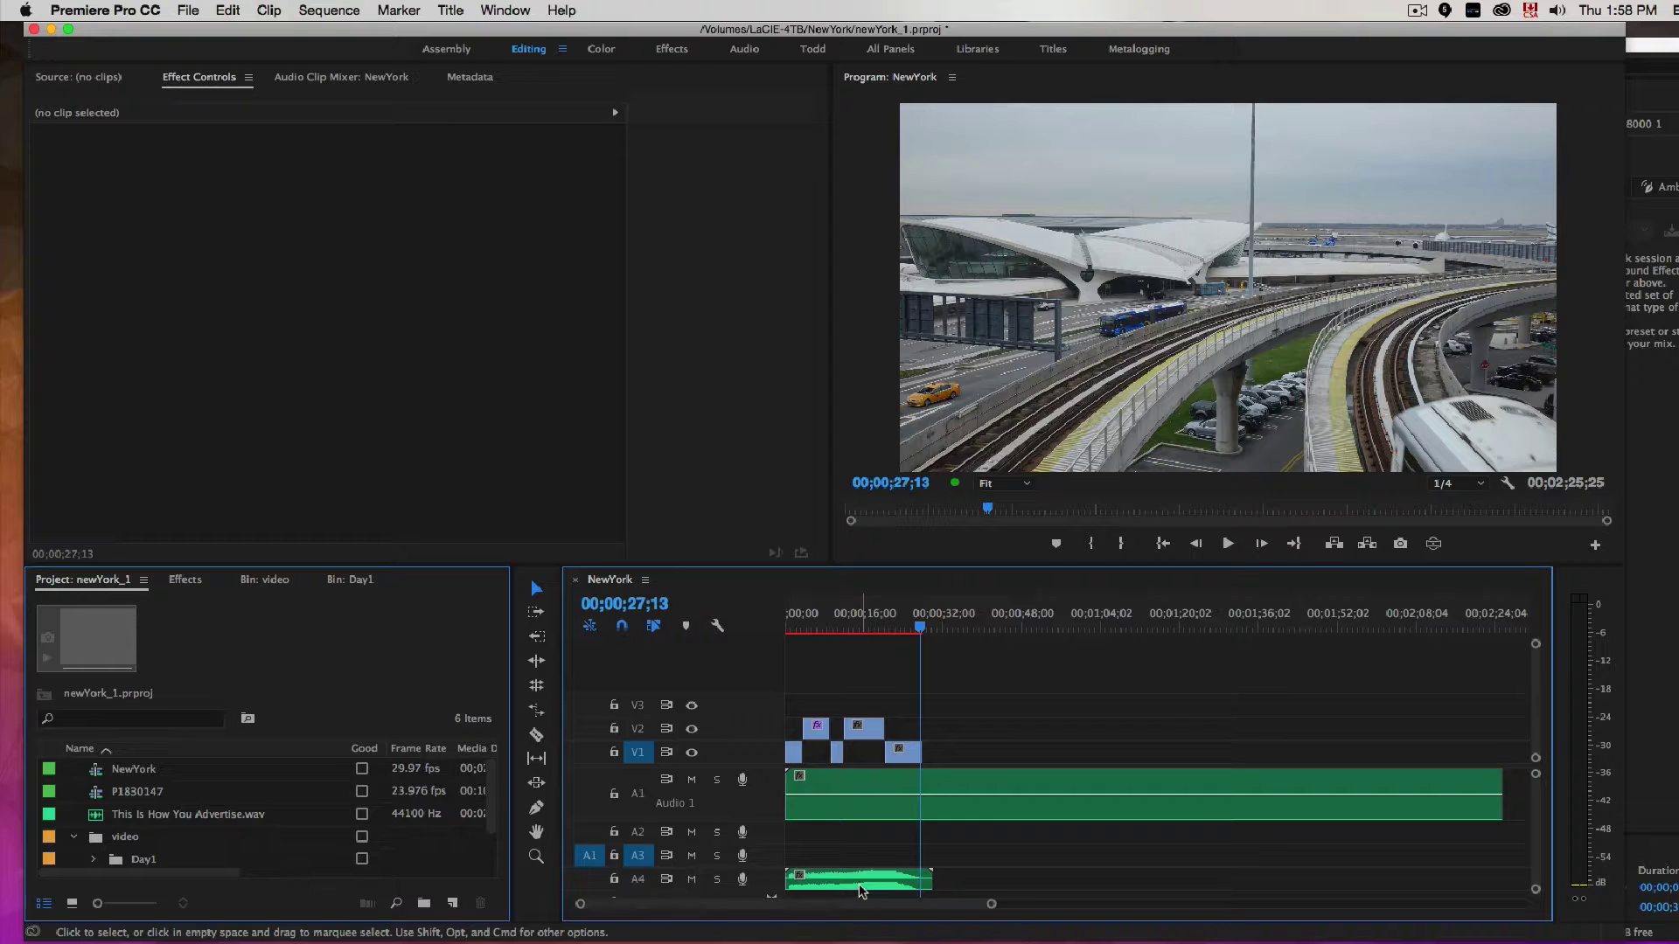
left_click_drag(856, 880, 870, 829)
left_click(870, 805)
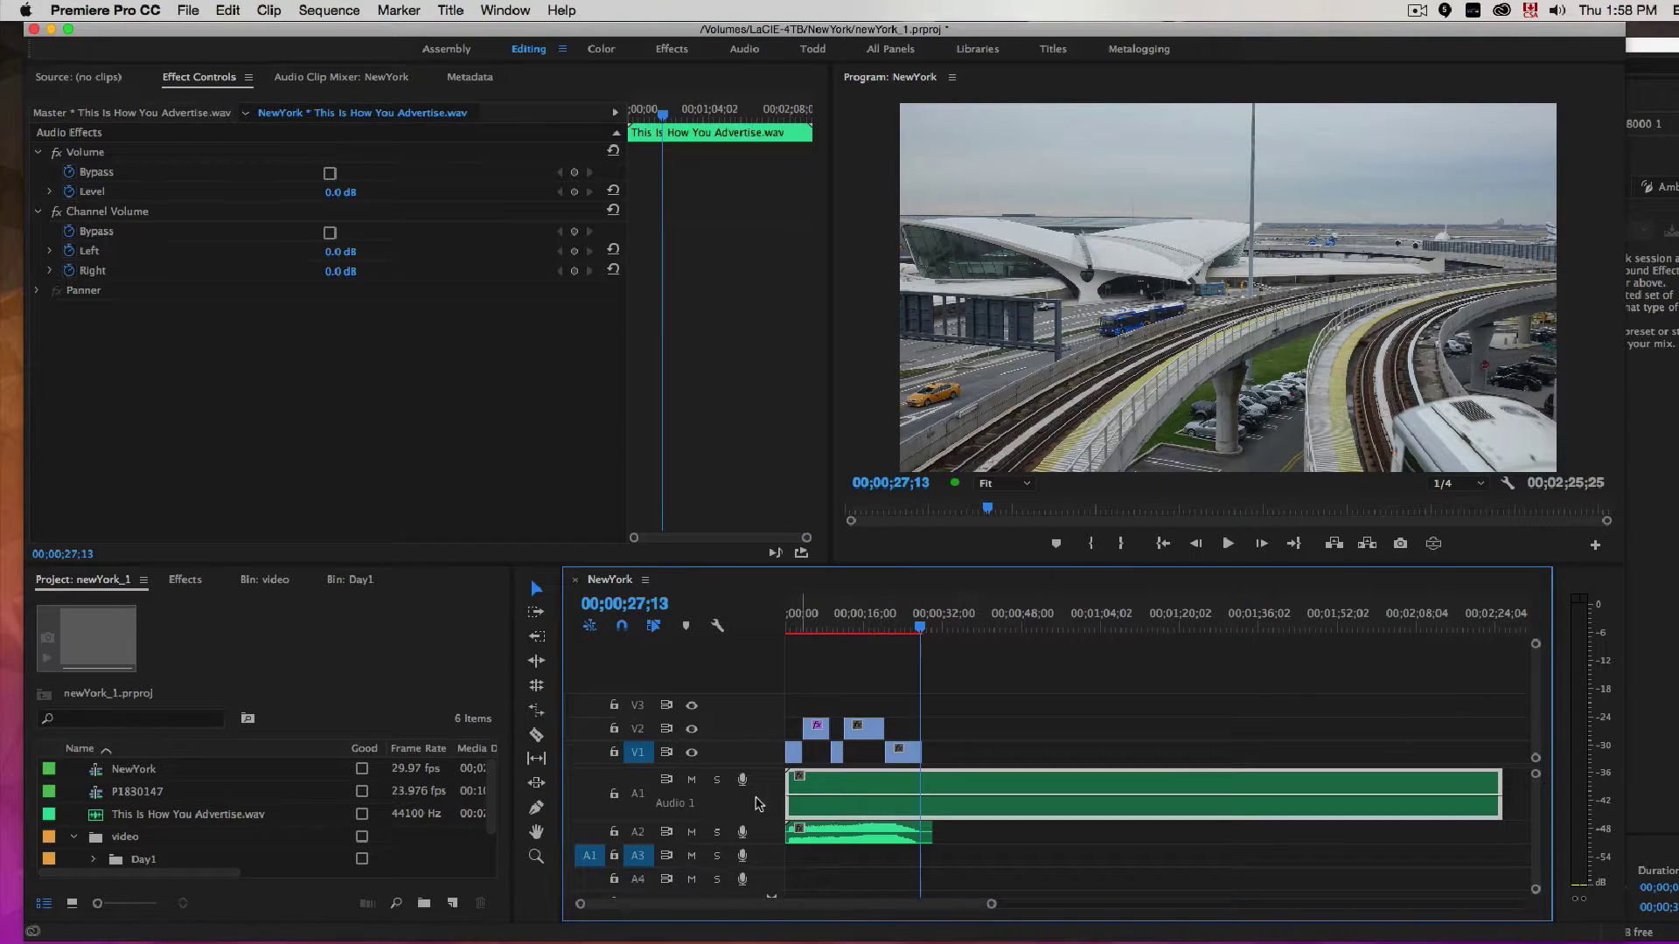
left_click(691, 779)
Step: Play the NewYork sequence from the start to check the 30-second remix
left_click_drag(920, 627, 774, 632)
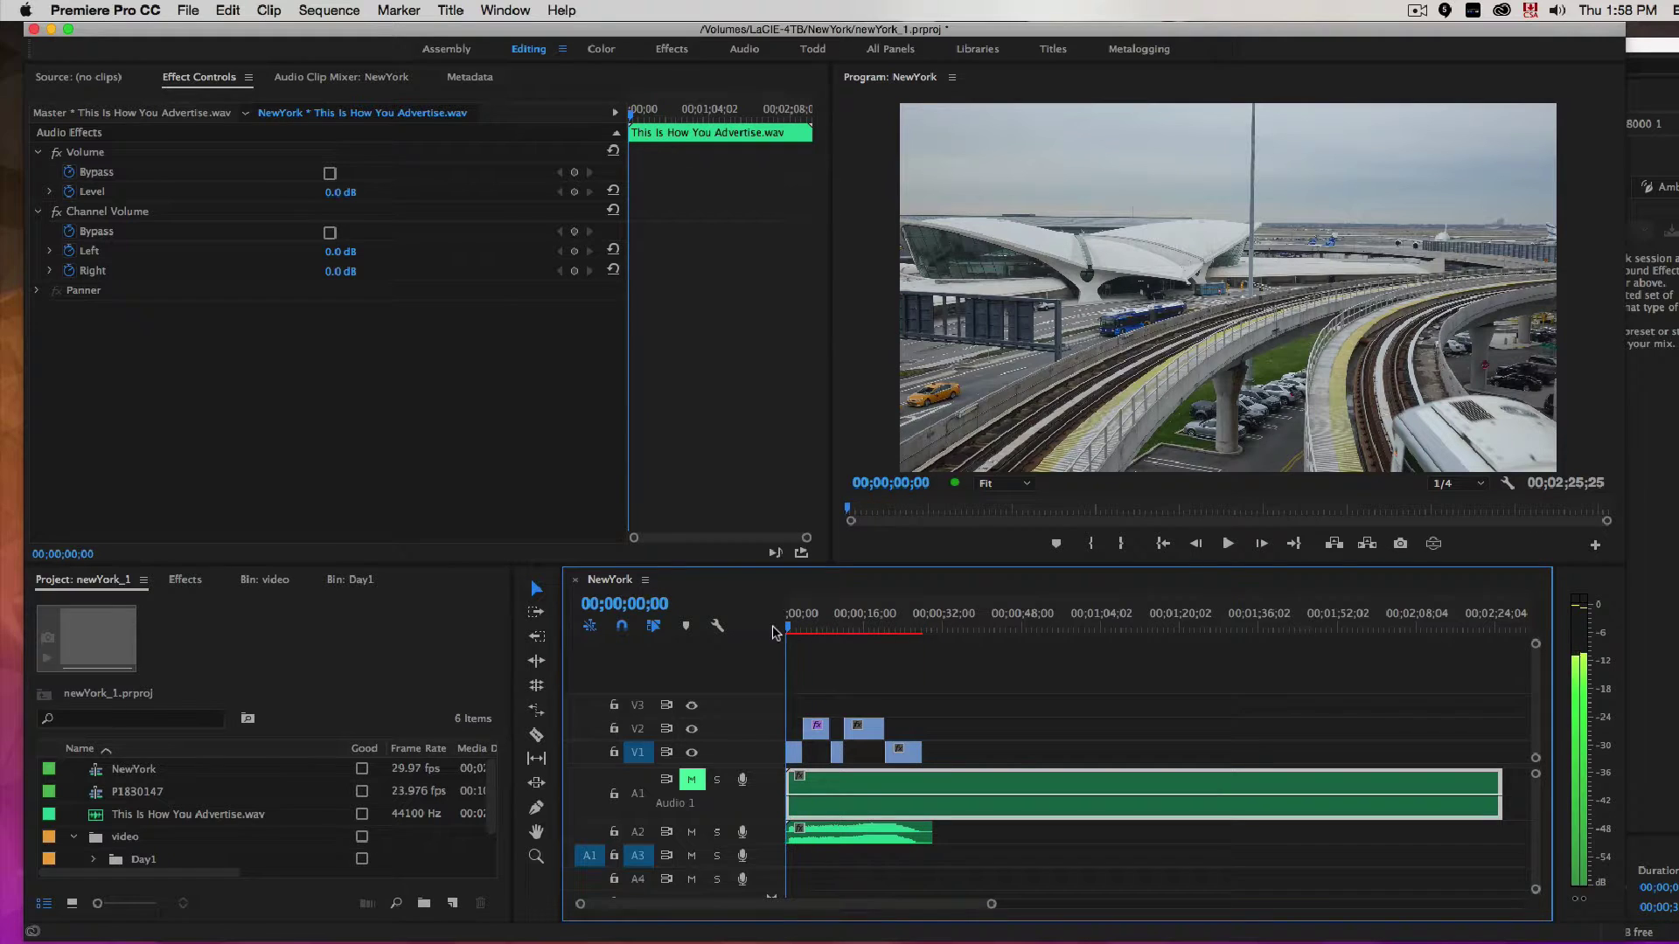
key("space")
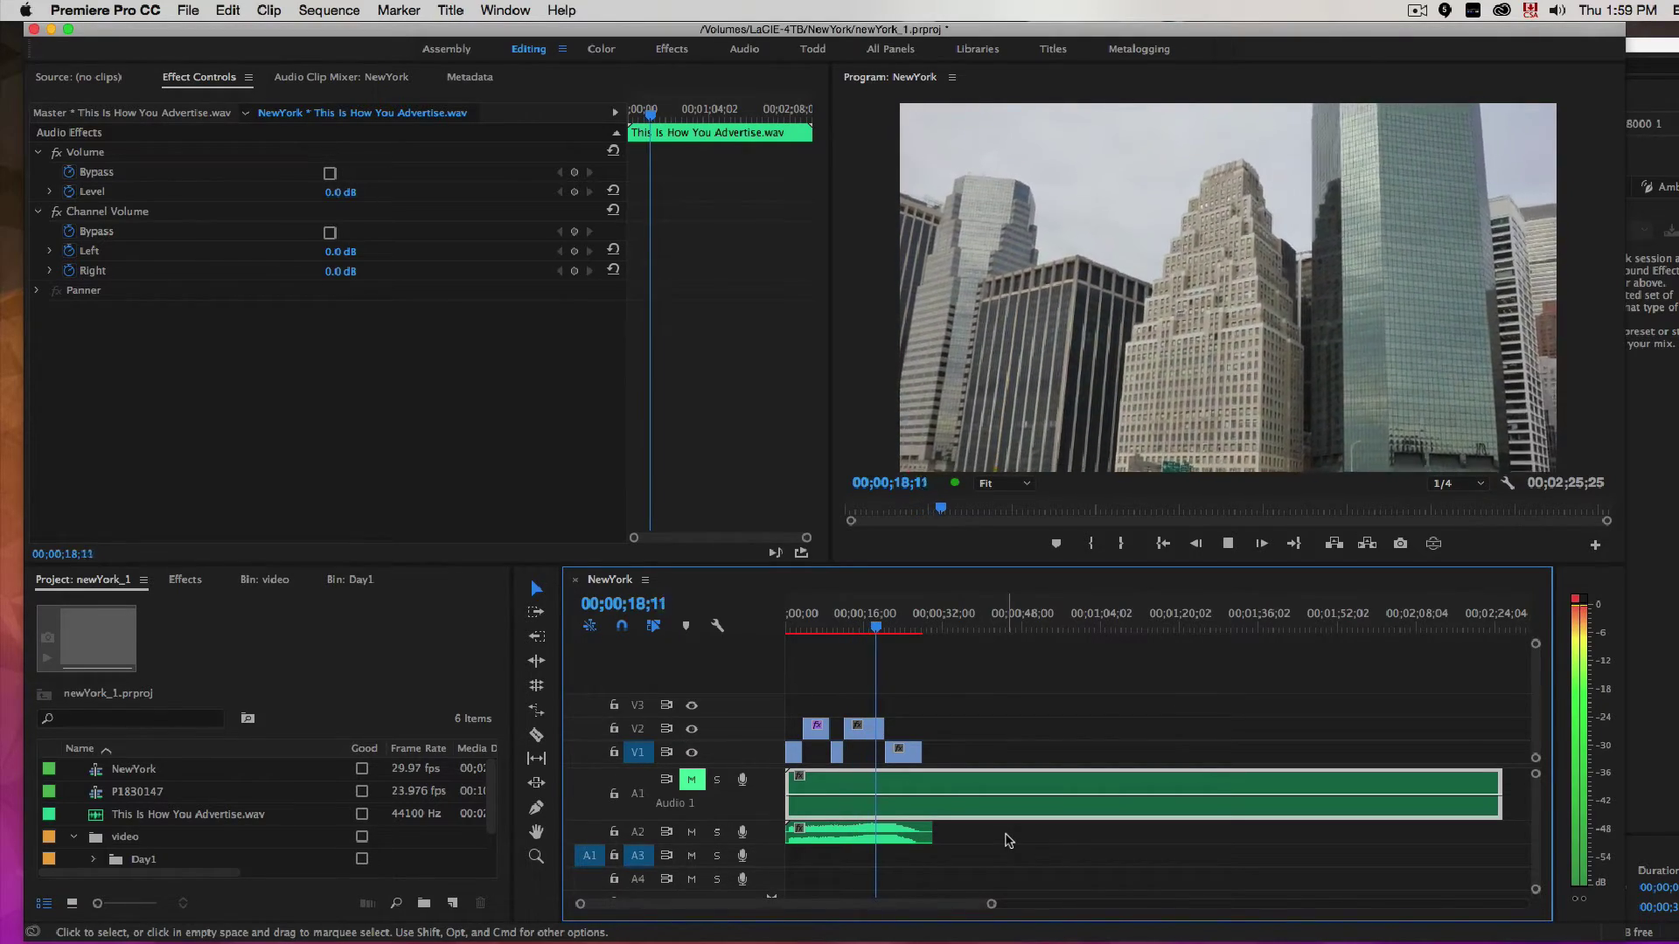
key("space")
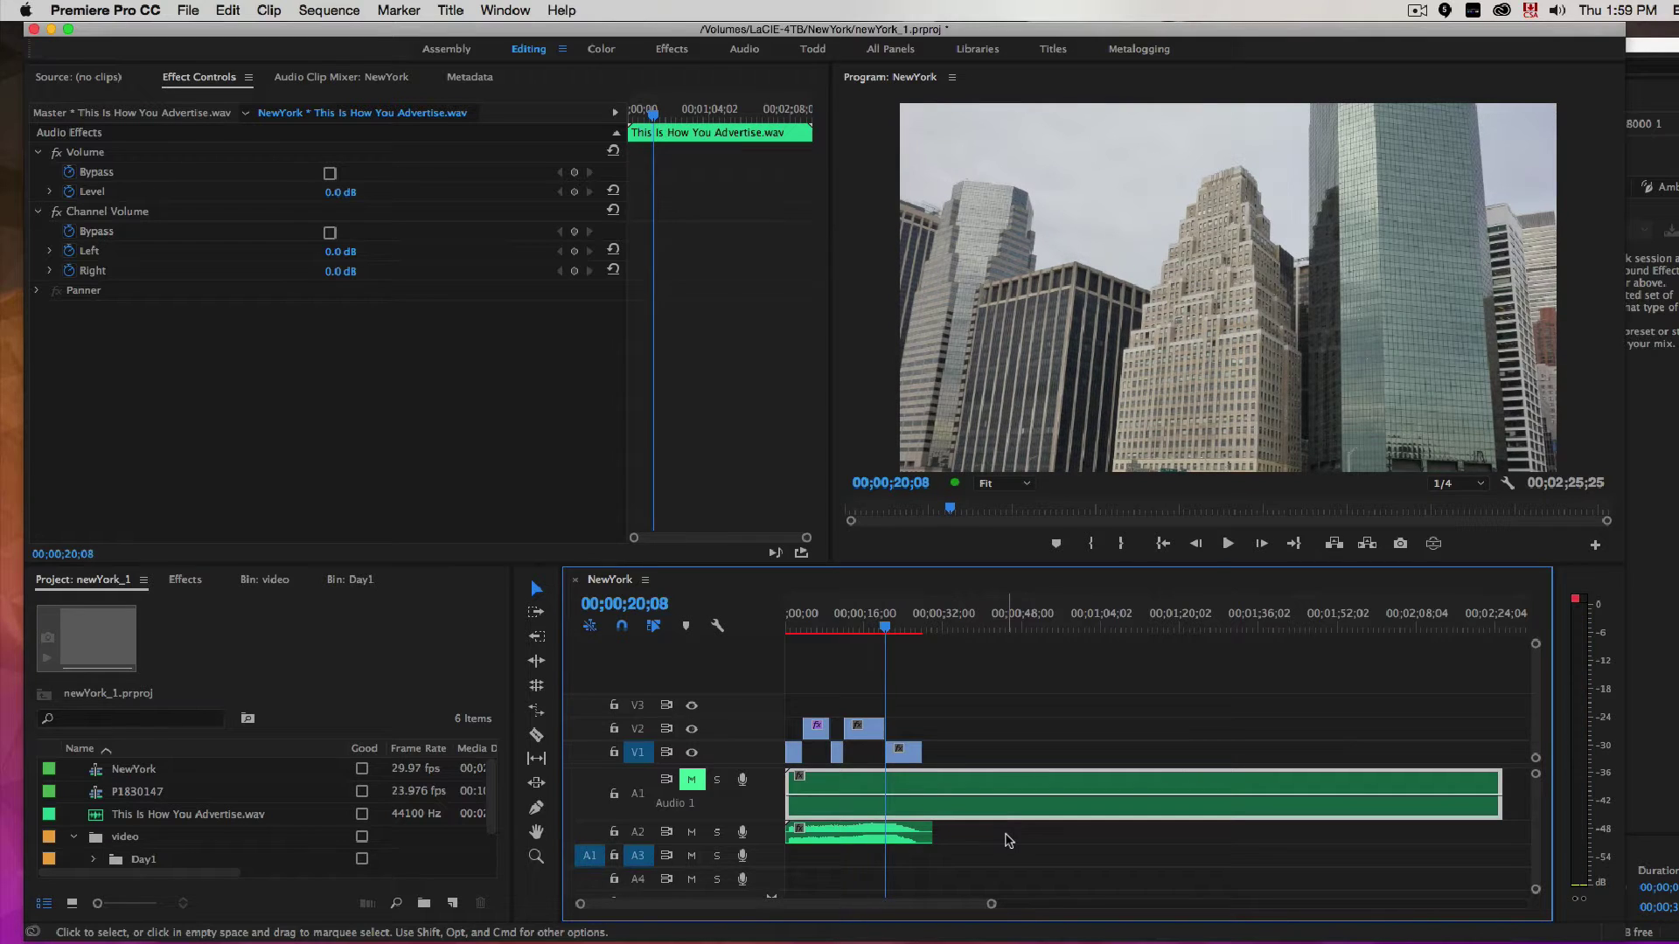